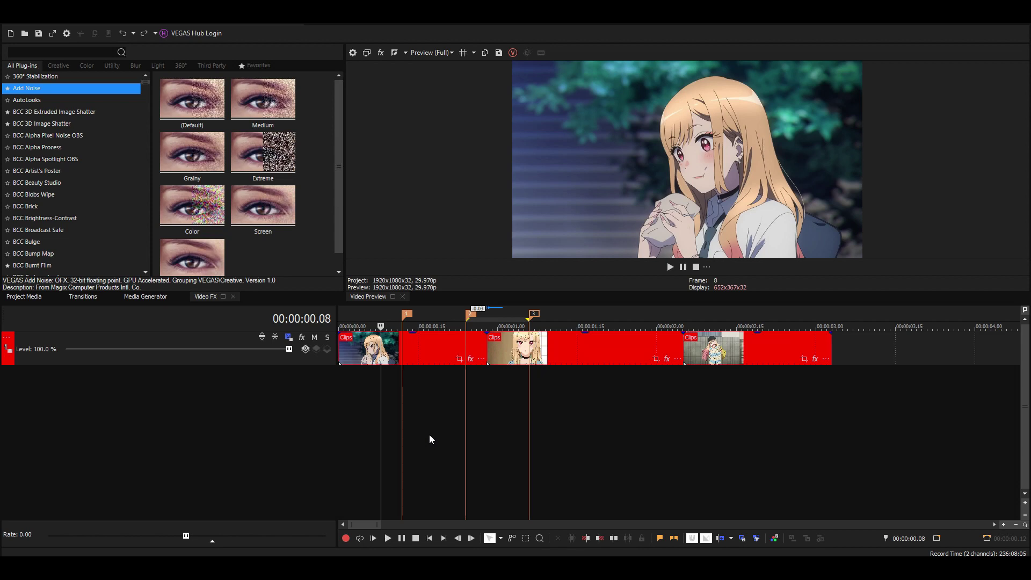
Insert three empty video tracks above the track that holds the clips.
left_click(412, 376)
left_click(376, 374)
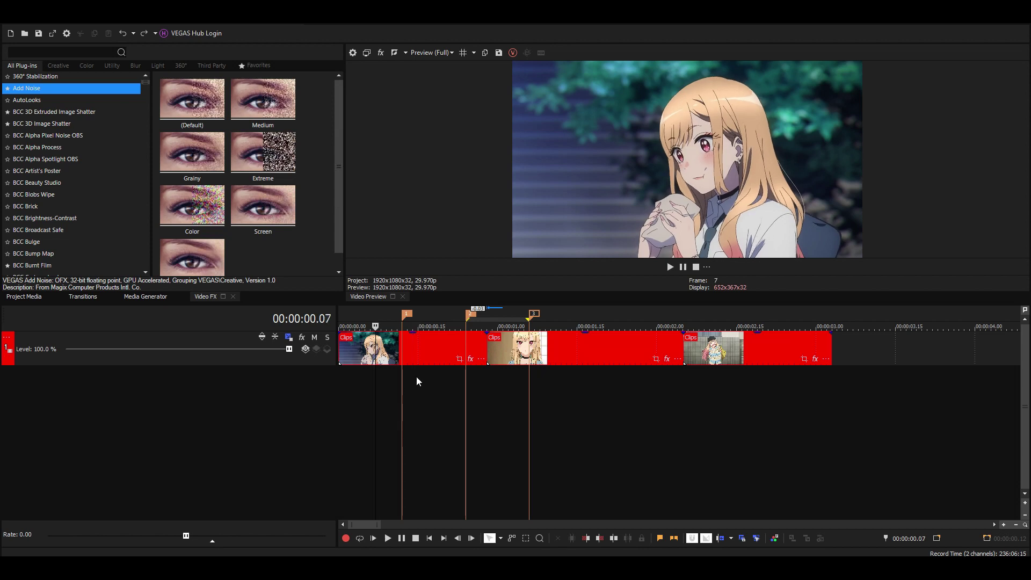
key("ctrl+shift+q")
key("ctrl+shift+q")
key("ctrl+shift+q")
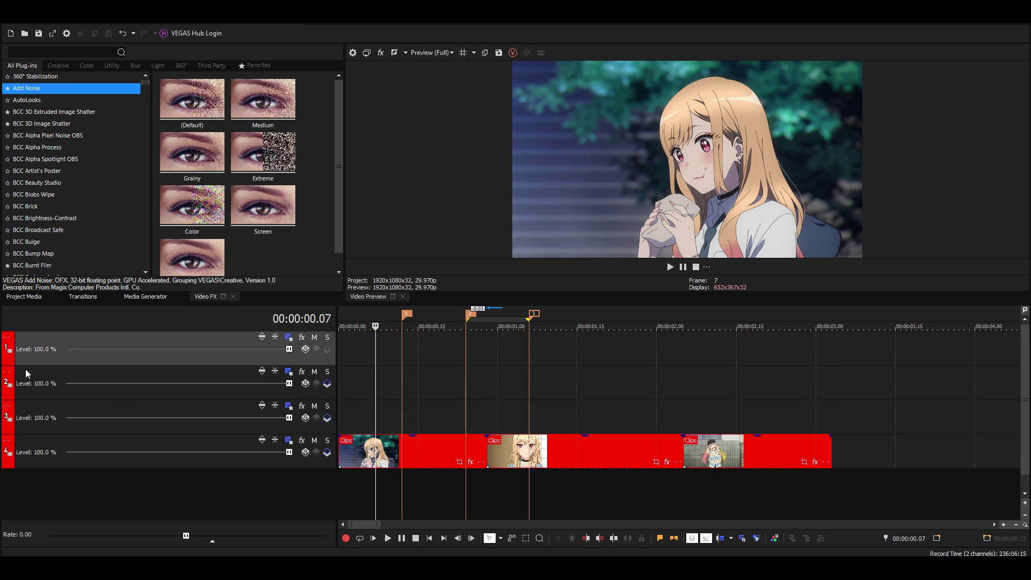
Make tracks 2 and 3 compositing children of track 1.
left_click(35, 387)
left_click(38, 408)
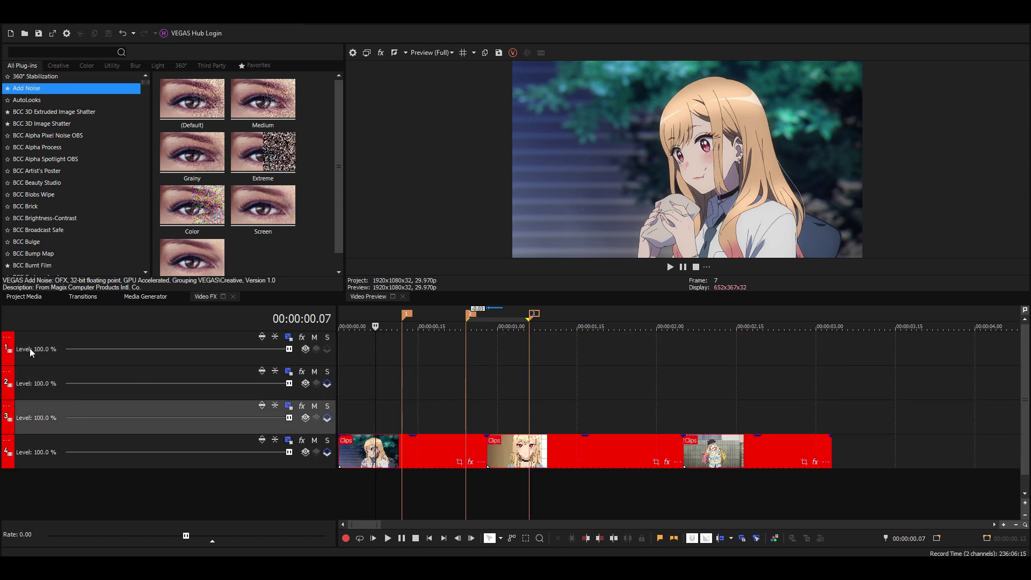
left_click(5, 349)
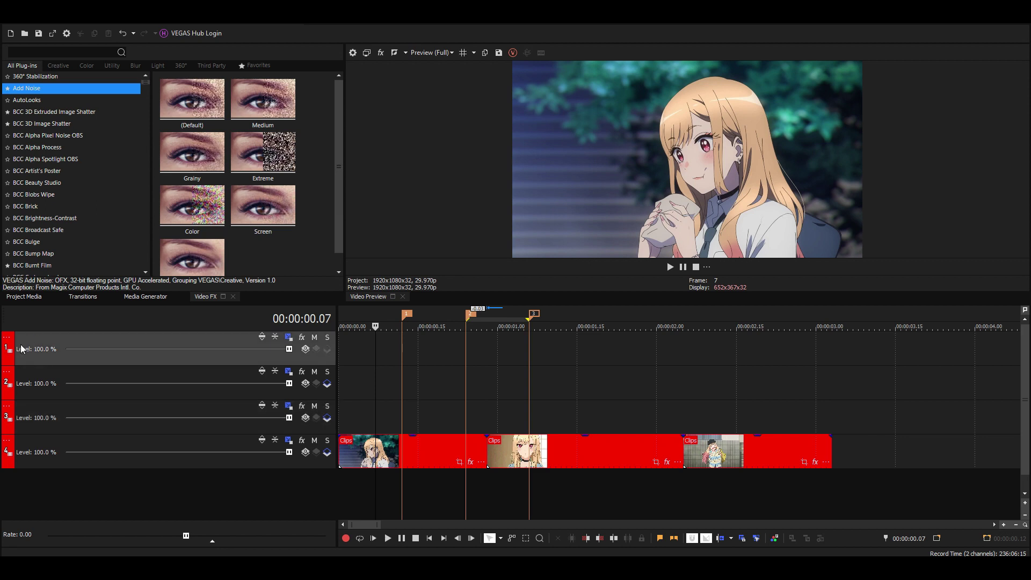
left_click(38, 417, "ctrl")
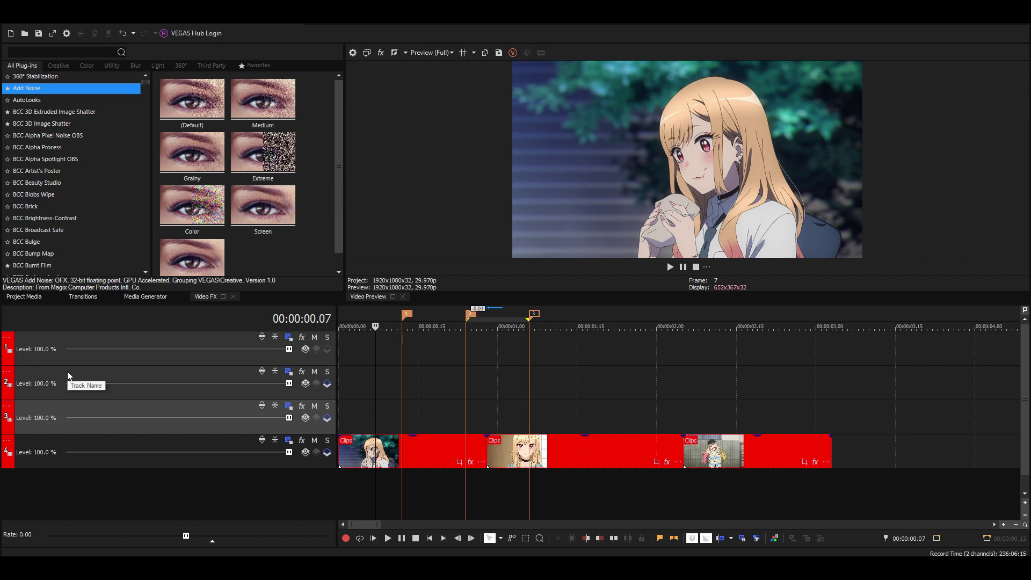
left_click(328, 419)
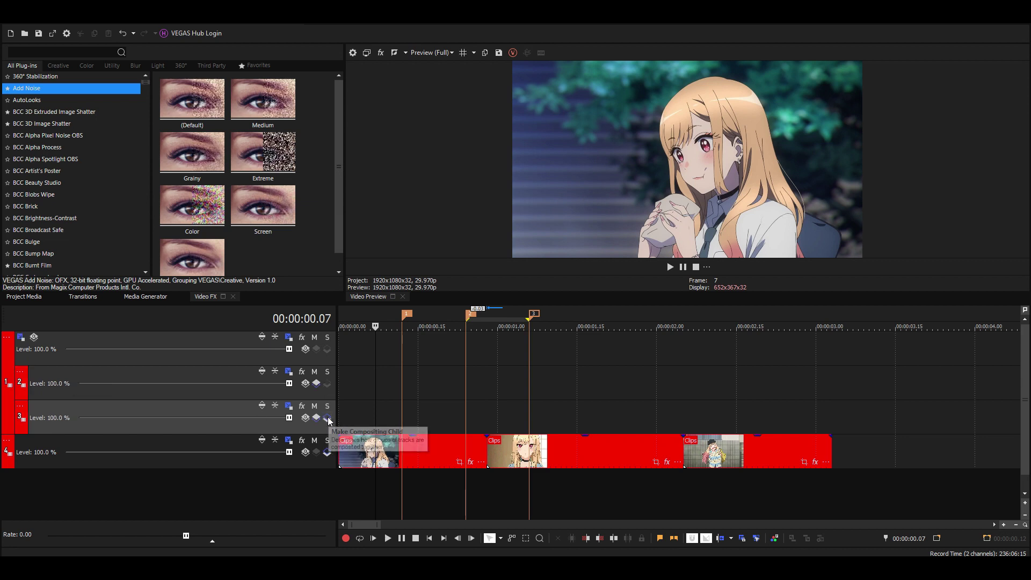
Check that Make Compositing Parent and Make Compositing Child are enabled in the visible button set for video track headers.
left_click(56, 385)
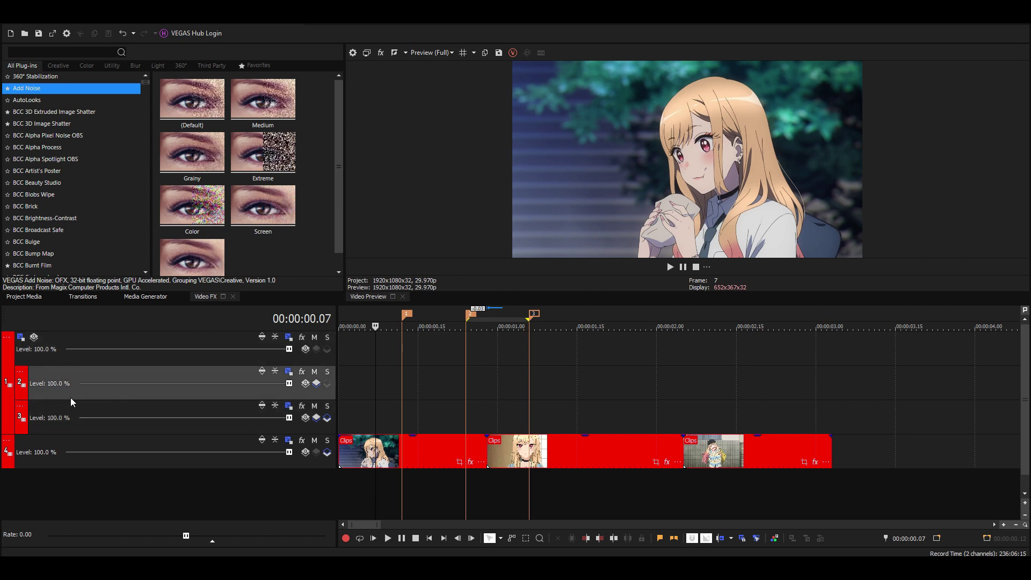
left_click(20, 407)
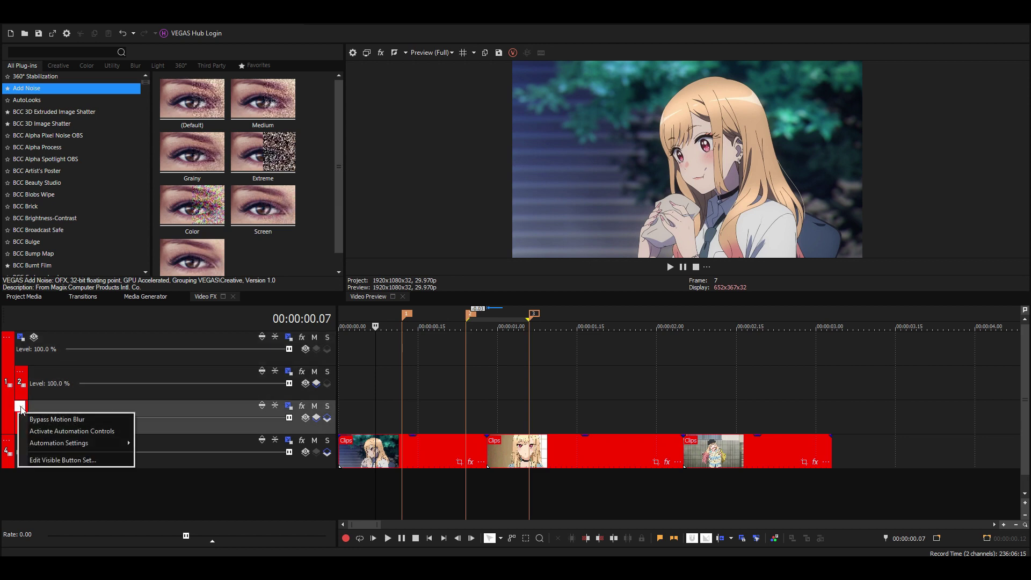
left_click(95, 462)
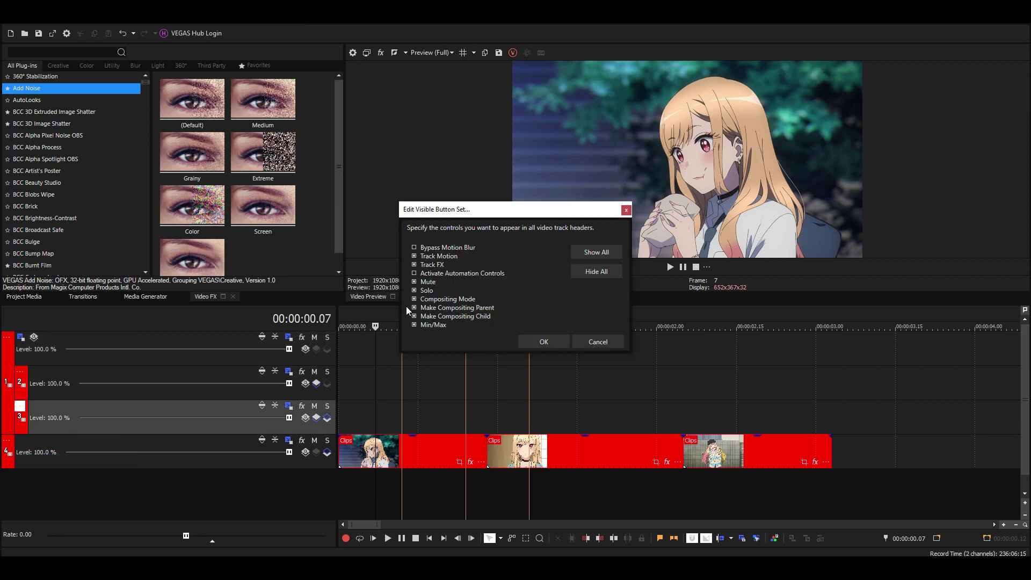
left_click(543, 340)
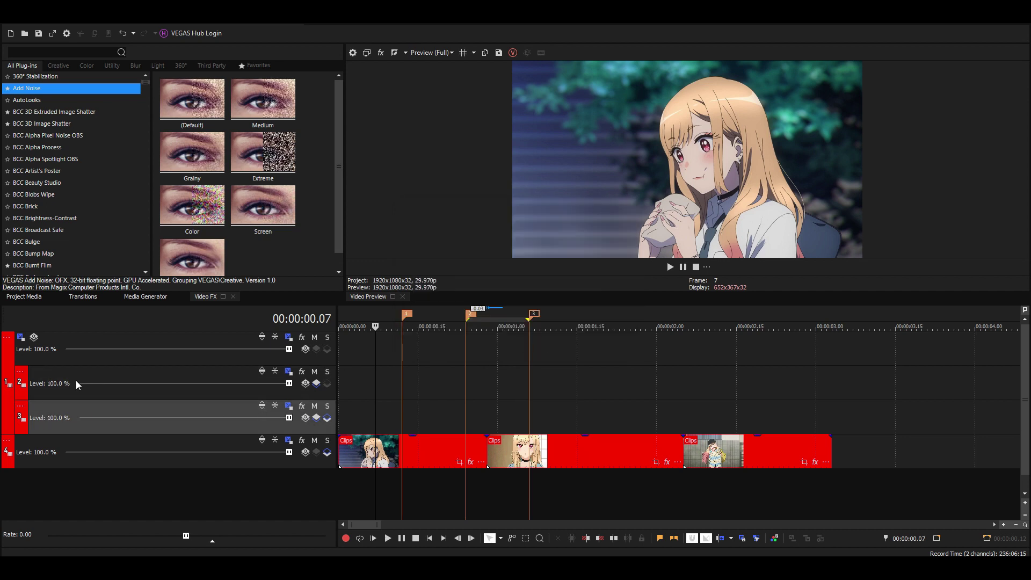
Set both the parent composite mode and the compositing mode of track 1 to 3D Source Alpha.
left_click(51, 350)
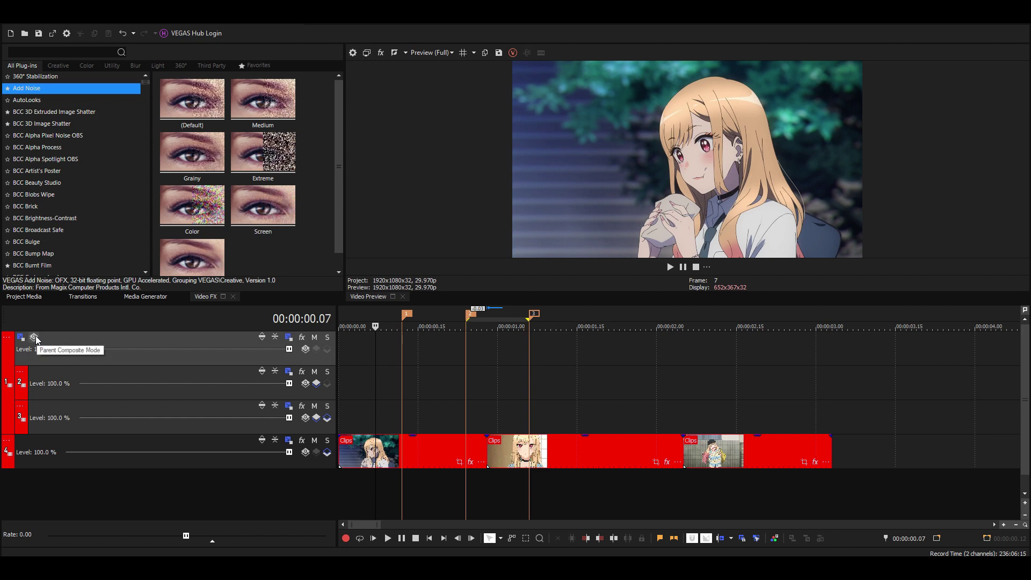
left_click(35, 337)
left_click(85, 350)
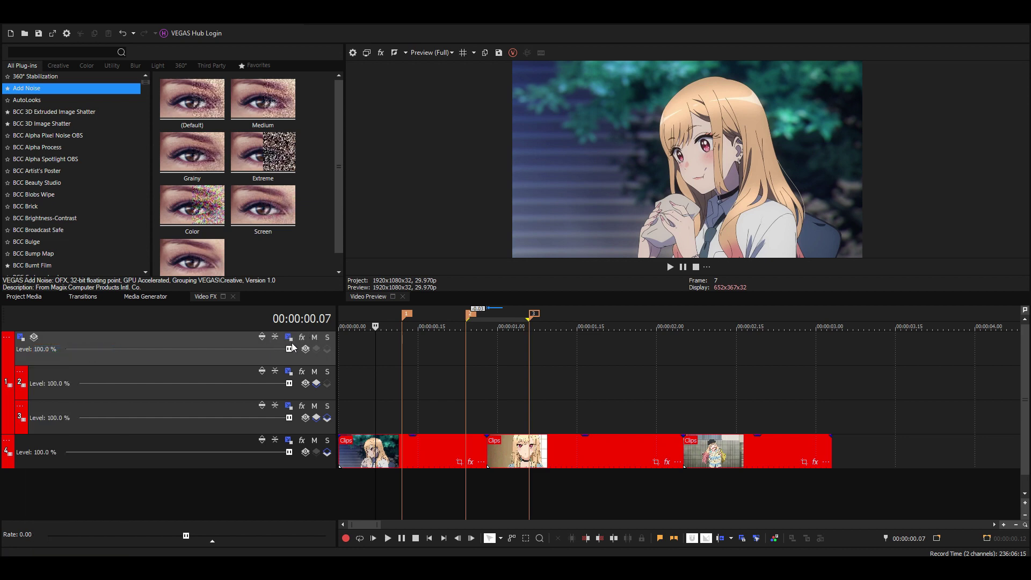
left_click(304, 350)
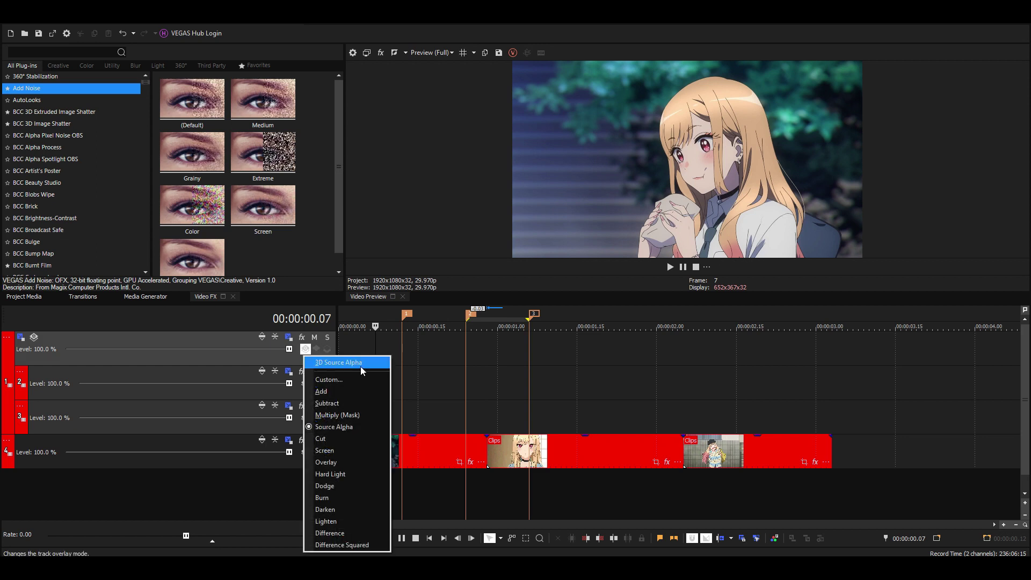
left_click(361, 365)
Move the first clip to track 3 and the second clip to track 2, starting the second at frame 6 so they overlap.
left_click(53, 379)
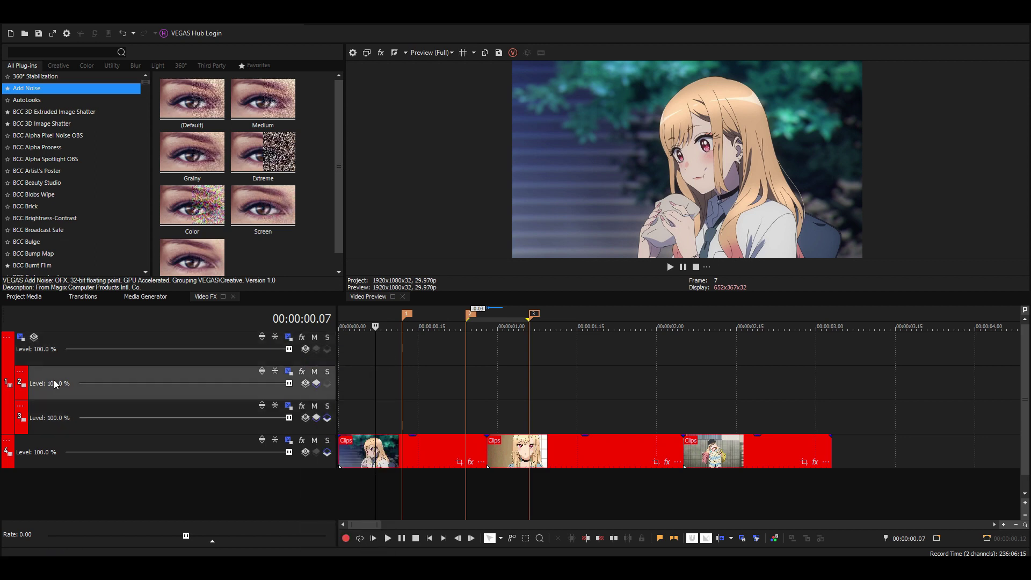
left_click(326, 418)
left_click_drag(414, 460, 349, 426)
left_click(349, 426)
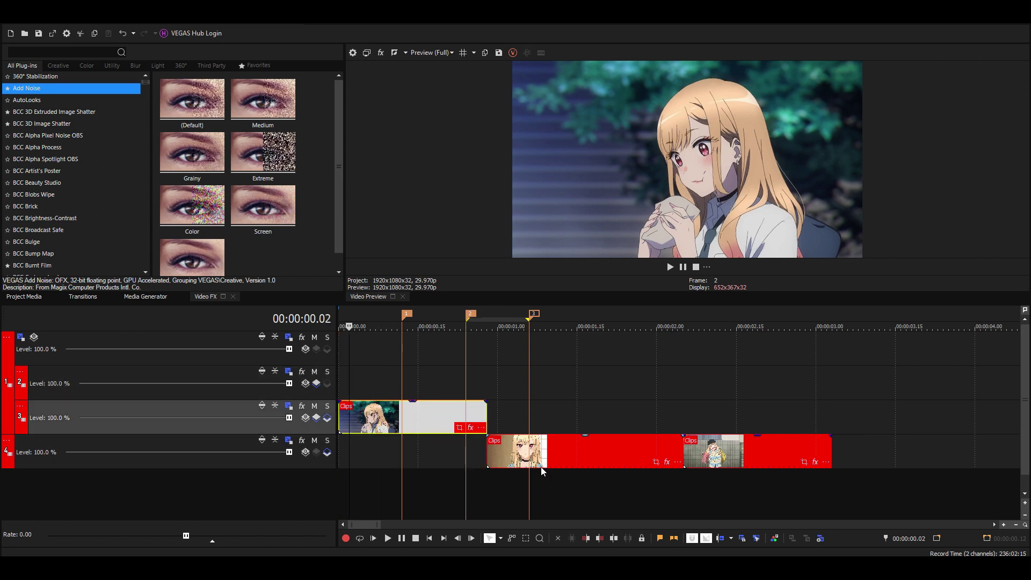
left_click_drag(540, 466, 424, 377)
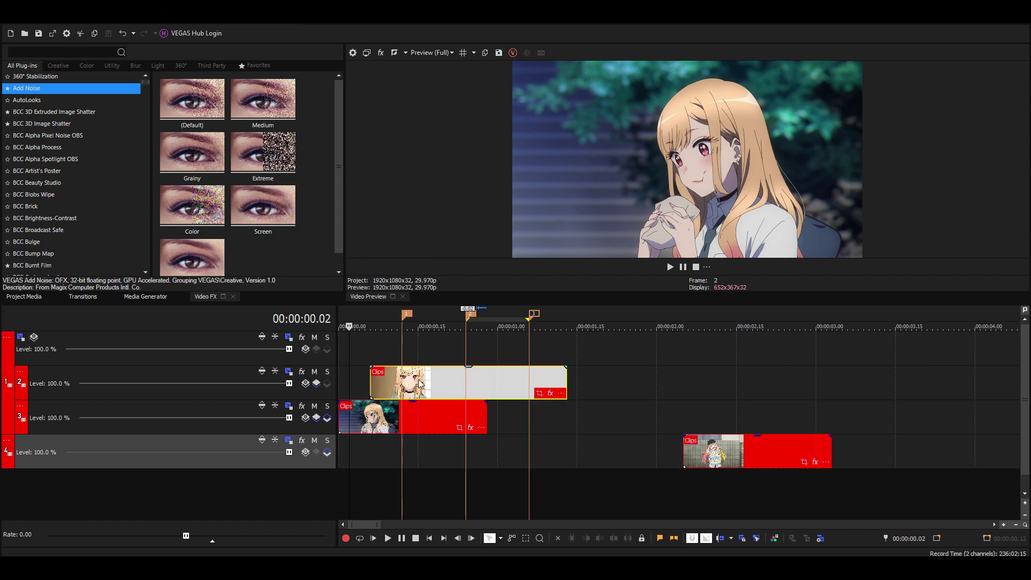
left_click(371, 383)
At the start of the track 2 clip (frame 6), set the Z position in track 1's parent track motion to 2,000.
scroll(370, 384, "up", 3)
left_click(416, 336)
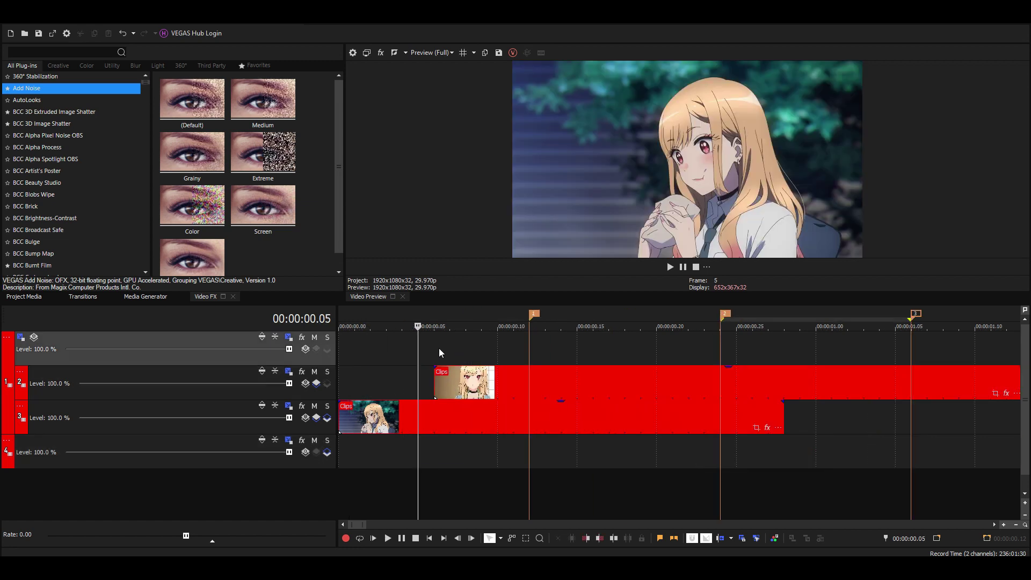
left_click(439, 348)
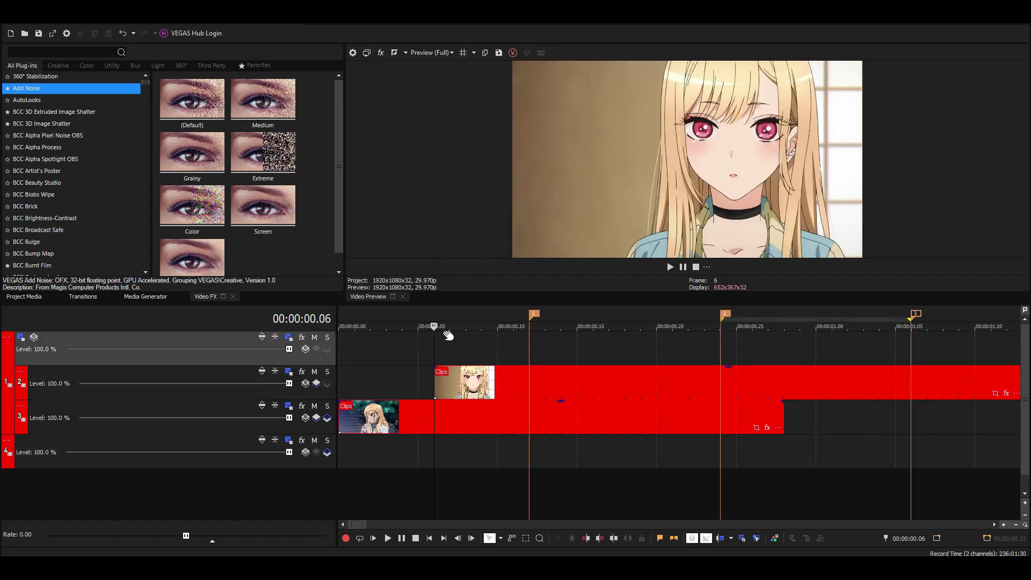
left_click(433, 386)
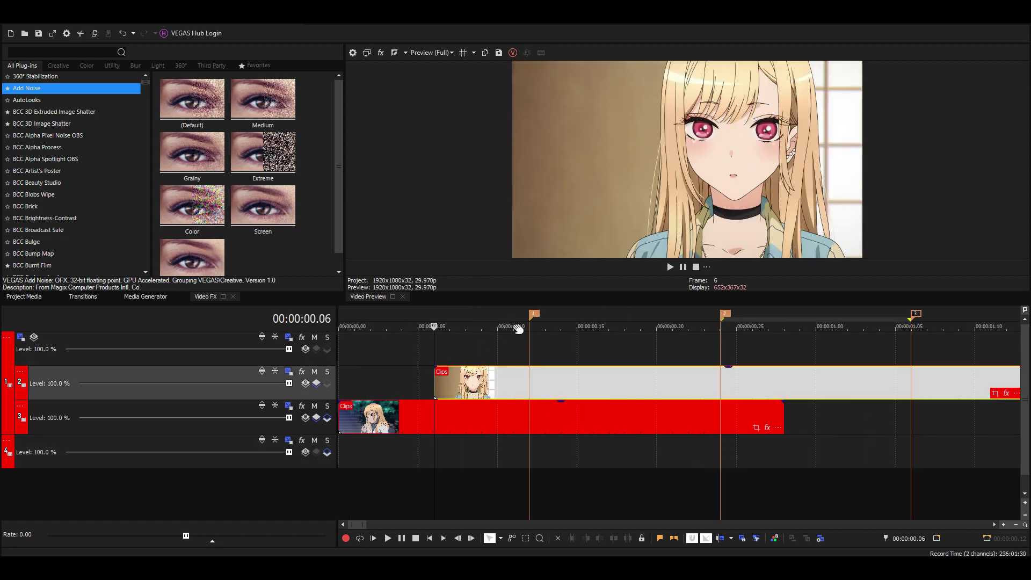
left_click(430, 359)
scroll(545, 372, "down", 2)
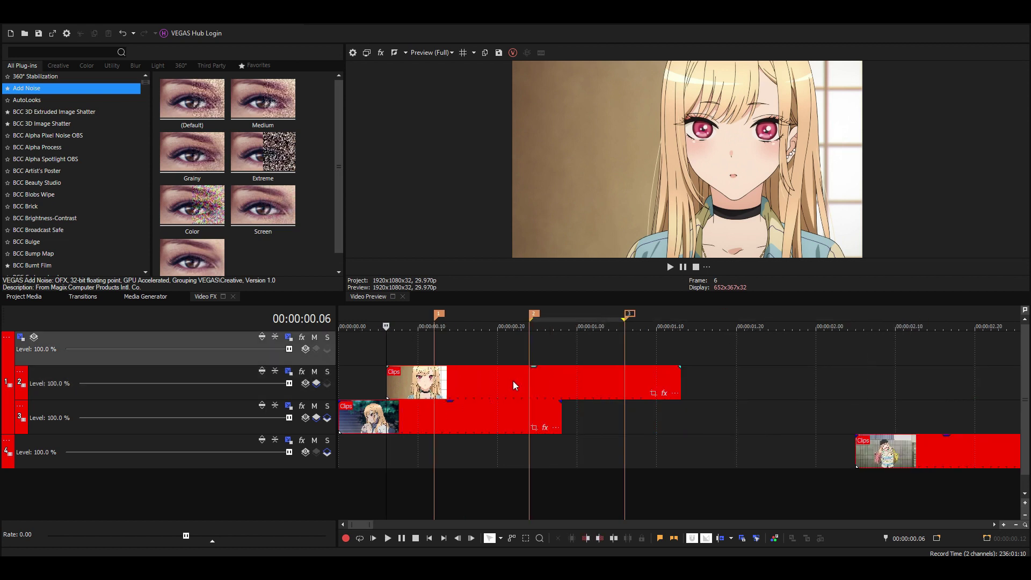
left_click(389, 389)
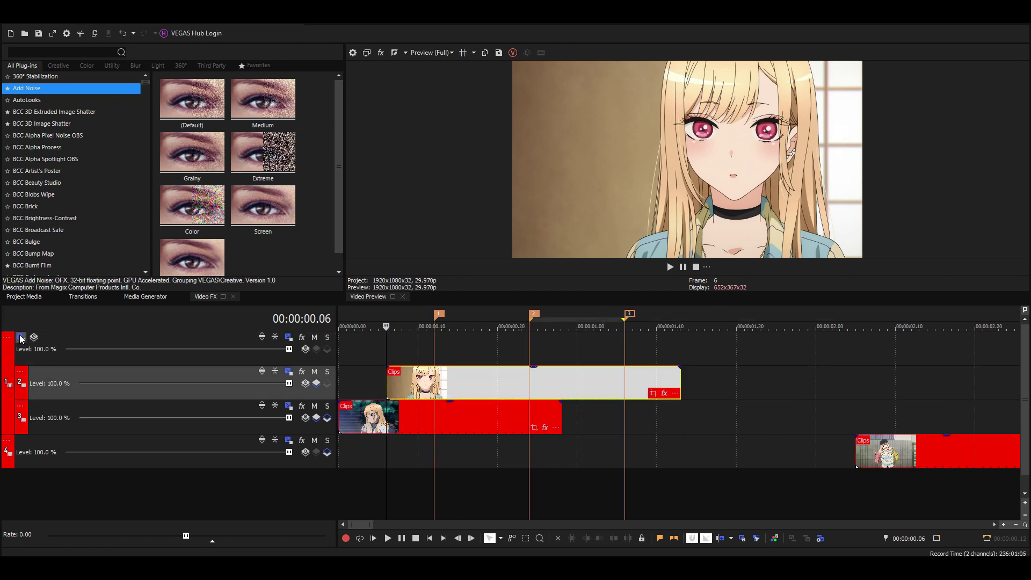
left_click(20, 337)
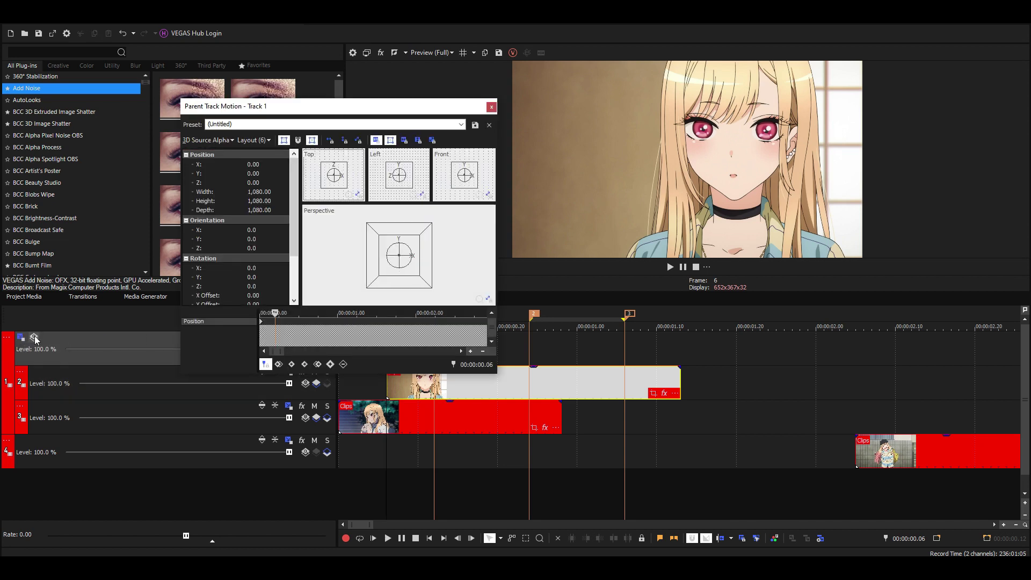
left_click(263, 184)
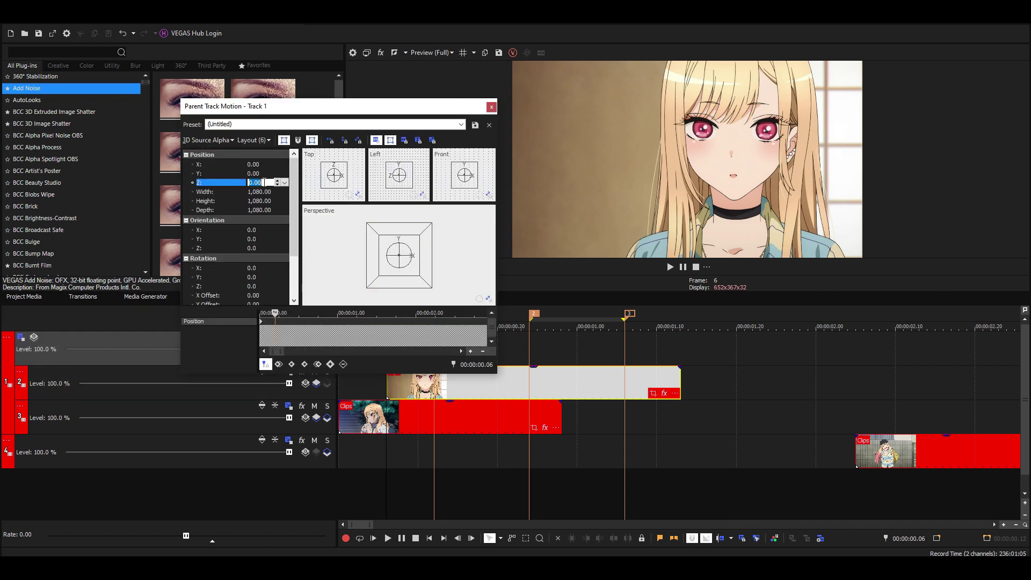
type("2000")
key("Return")
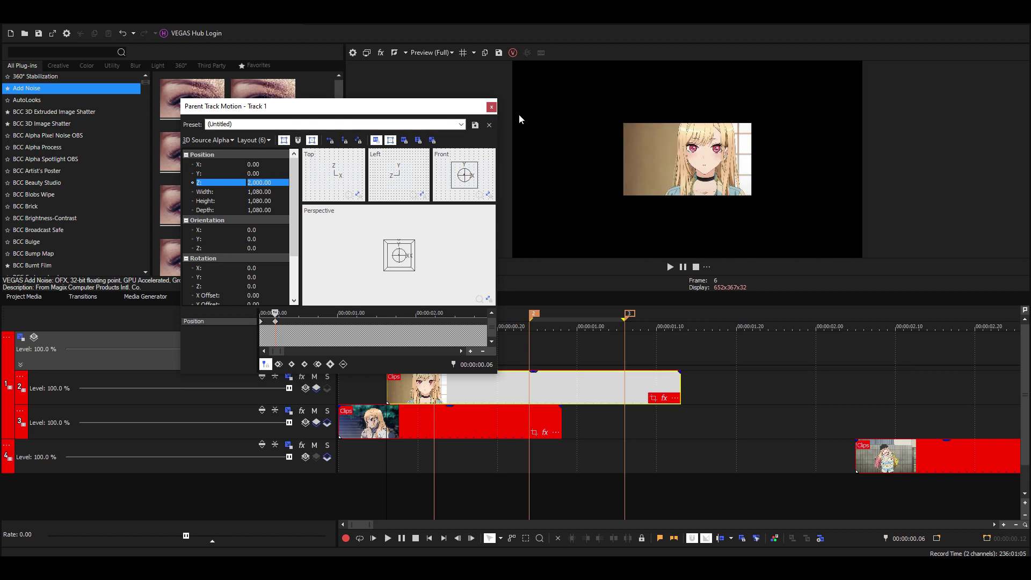
left_click(491, 107)
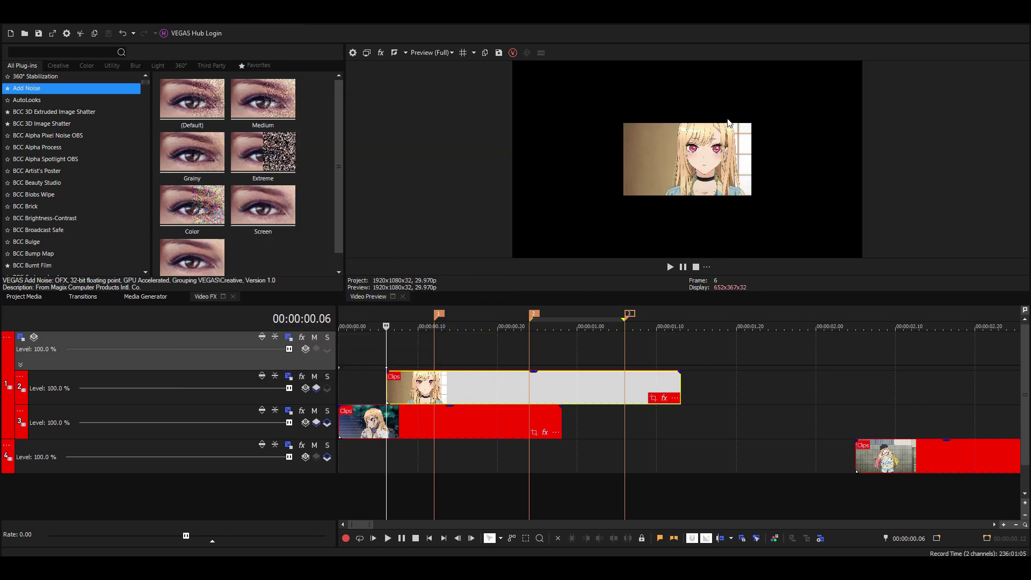
At frame 7, set the Y position in track 2's track motion to 1,080, placing its clip above the other.
left_click(384, 388)
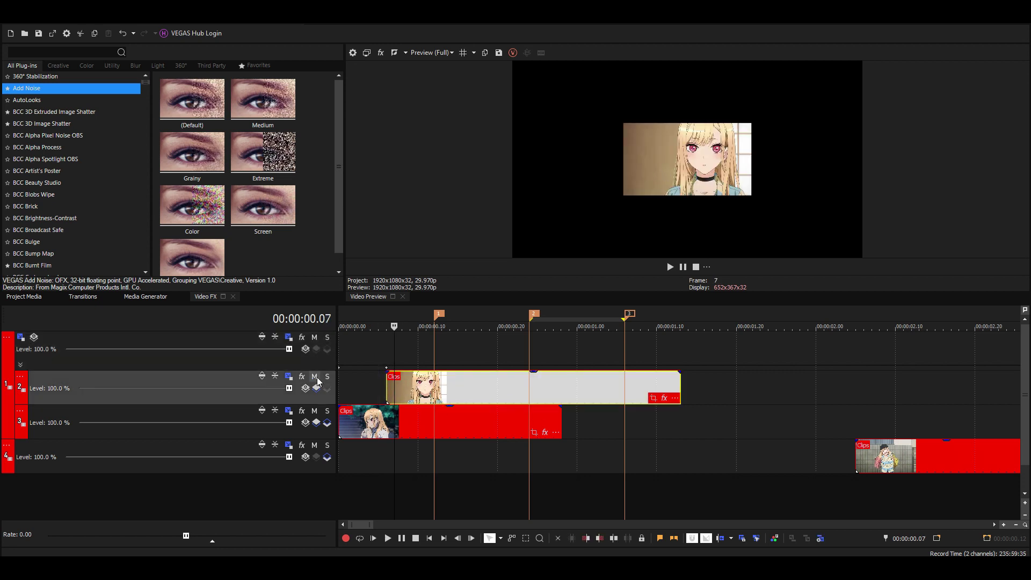
left_click(289, 377)
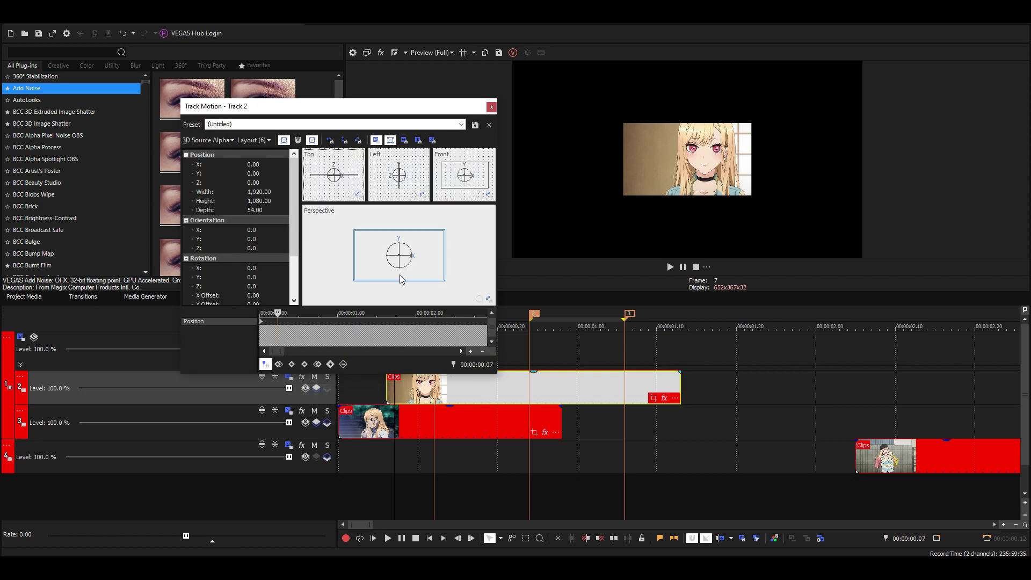
left_click_drag(401, 274, 405, 269)
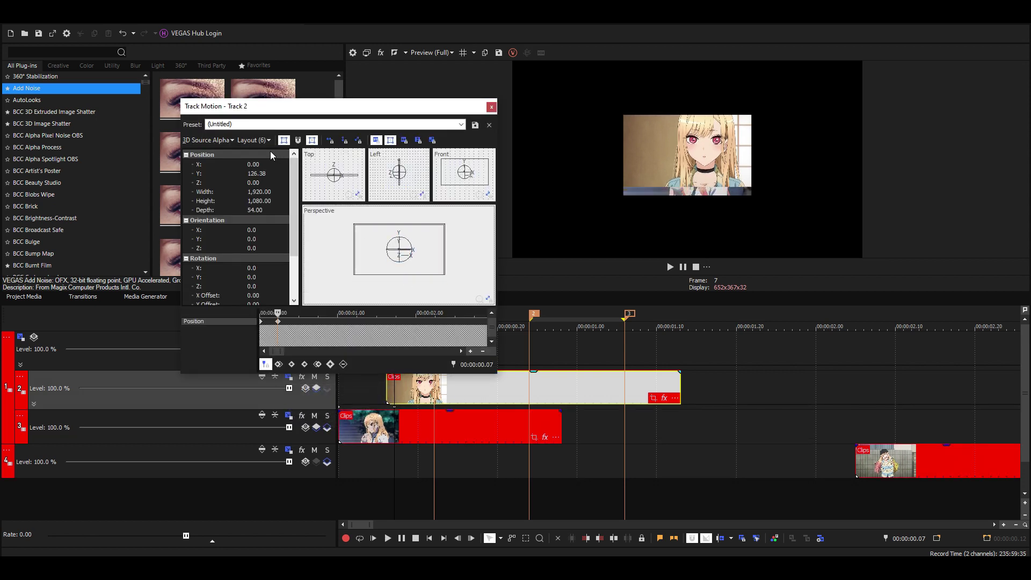
double_click(257, 173)
type("1080")
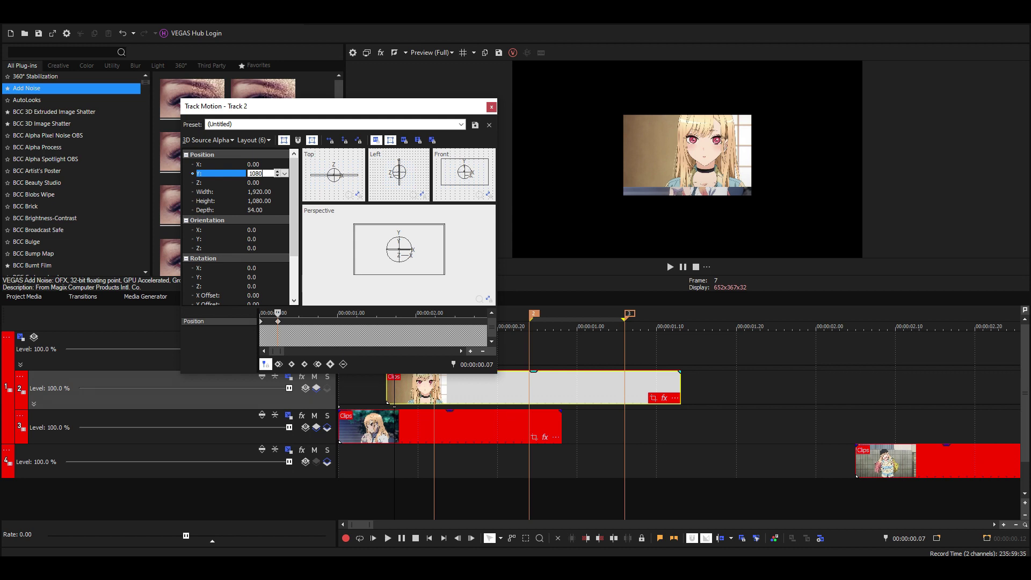
key("Return")
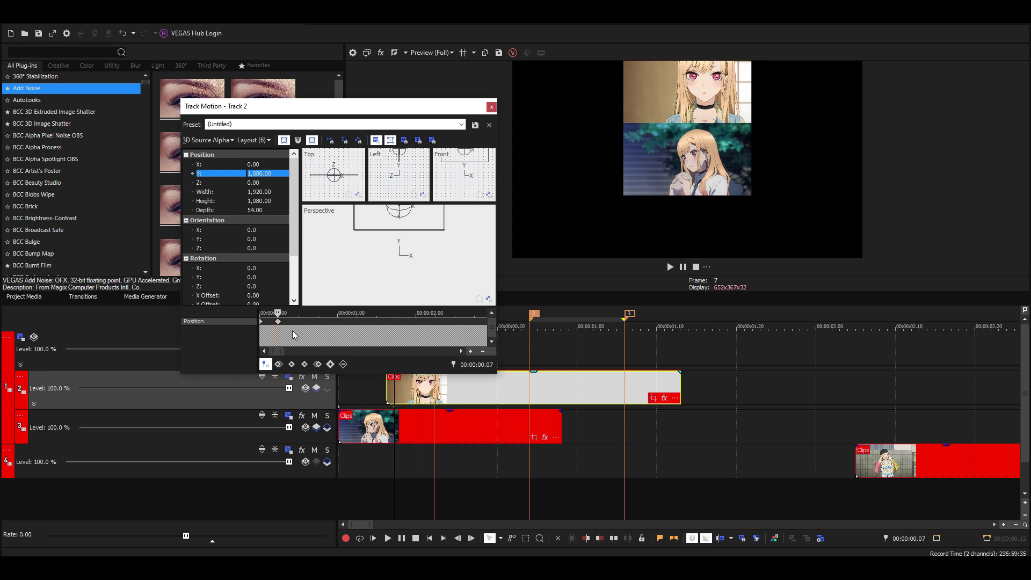
Delete the initial position keyframe from track 2's track motion and close its window.
right_click(260, 321)
left_click(291, 369)
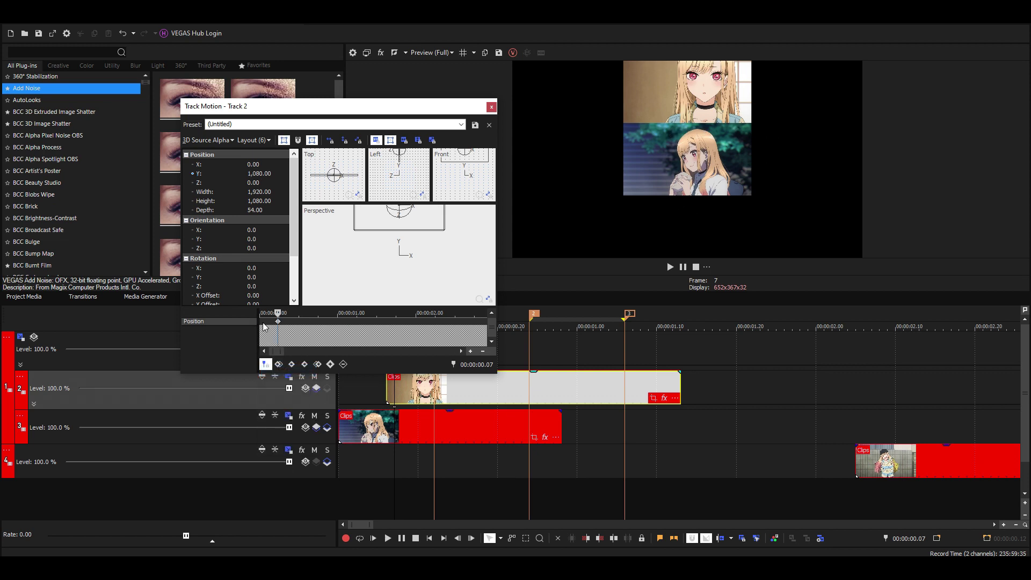
scroll(272, 324, "up", 5)
left_click(491, 107)
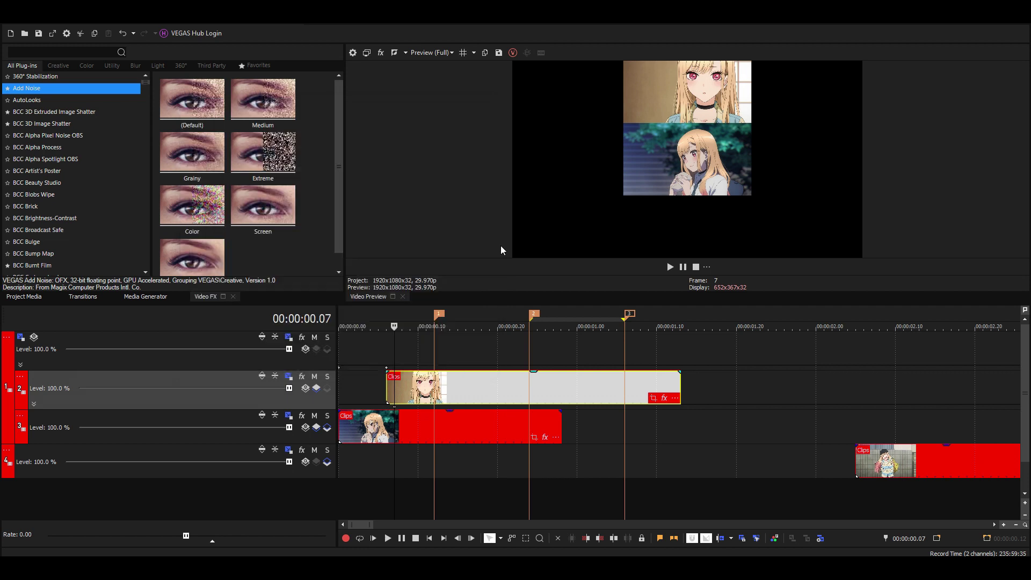
At frame 11, set the Z position in track 1's parent track motion to 0.
left_click(392, 358)
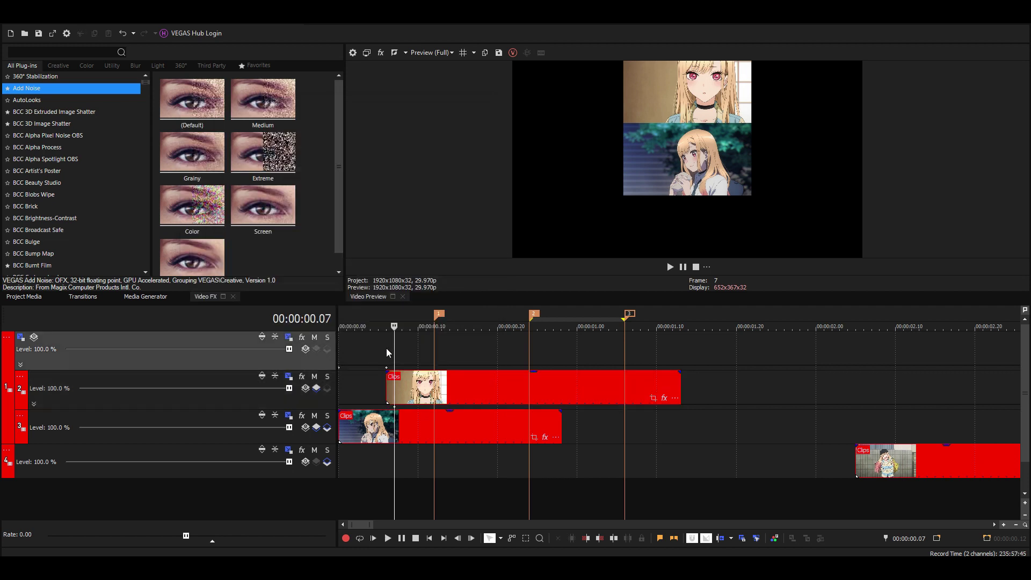
left_click(21, 336)
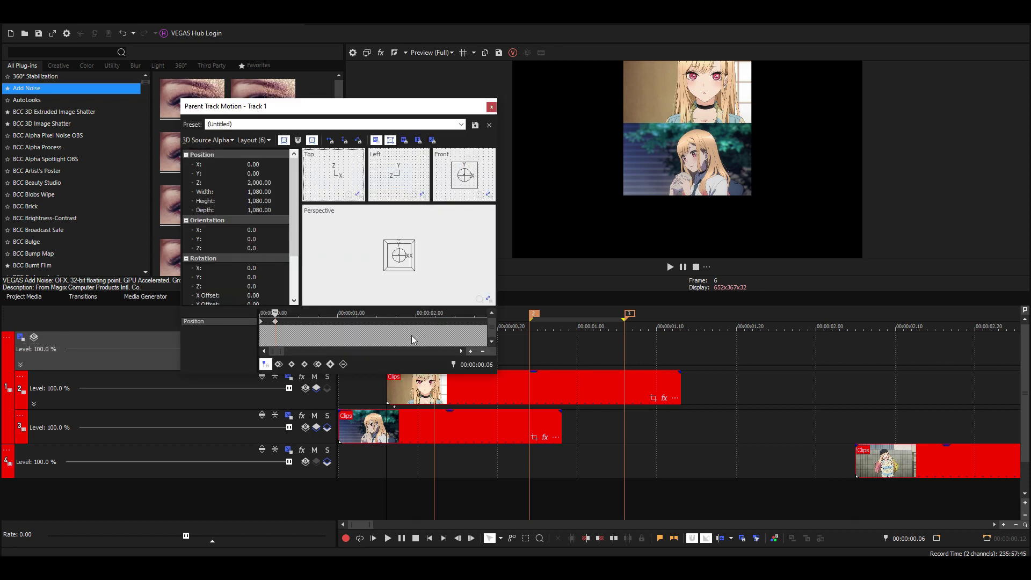
left_click_drag(400, 108, 261, 87)
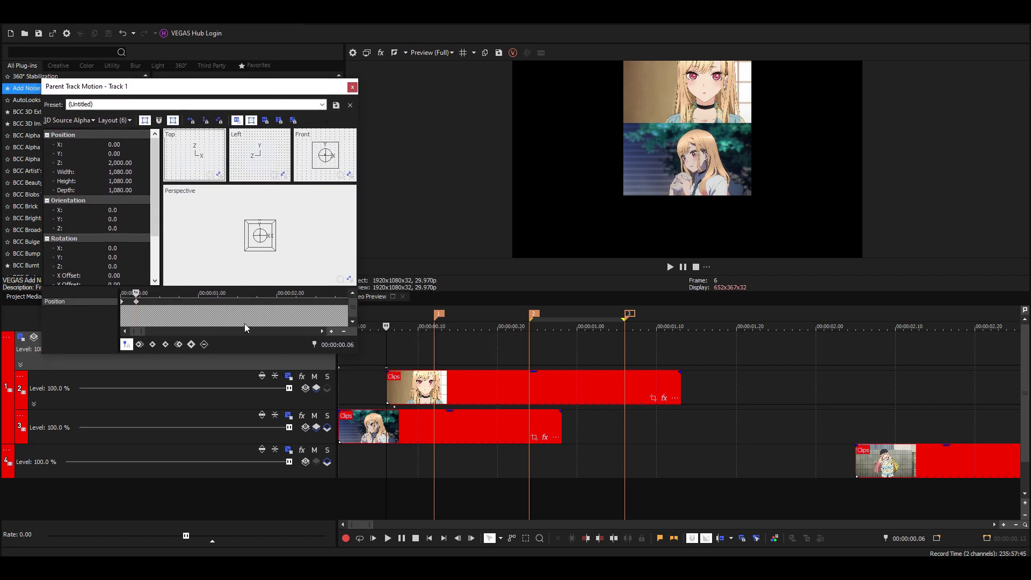
left_click(435, 352)
scroll(537, 354, "up", 5)
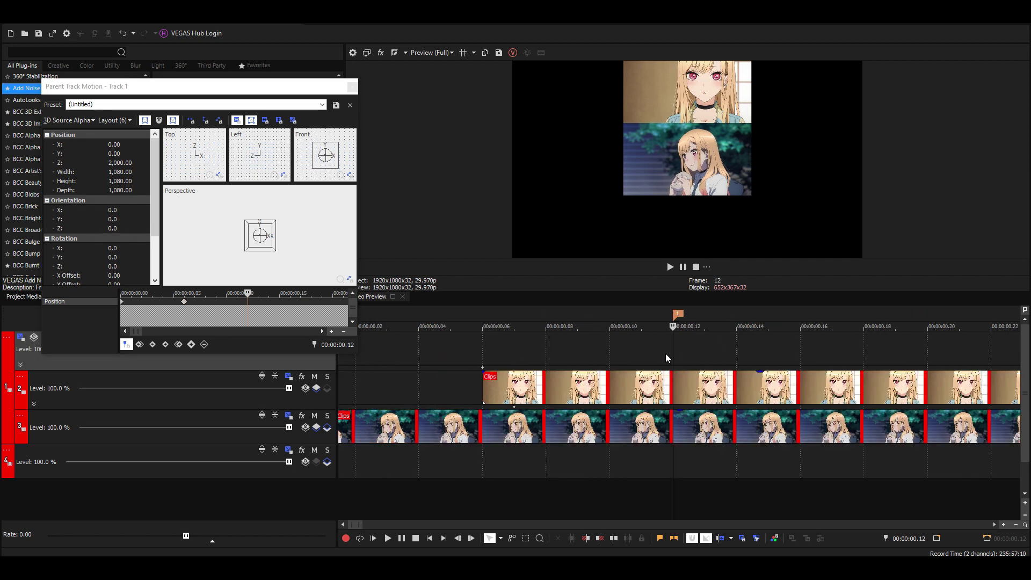
key("Left")
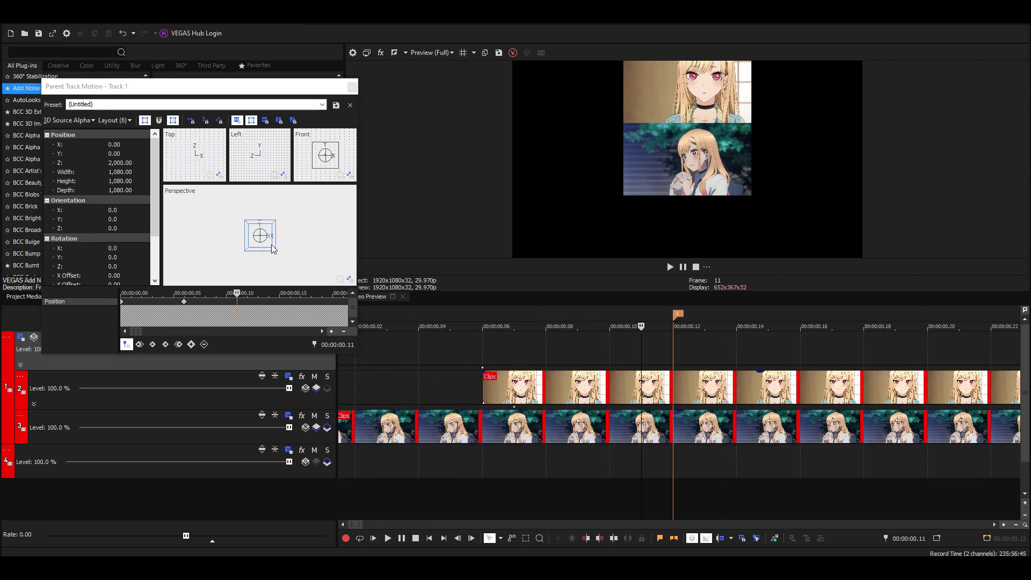
double_click(268, 244)
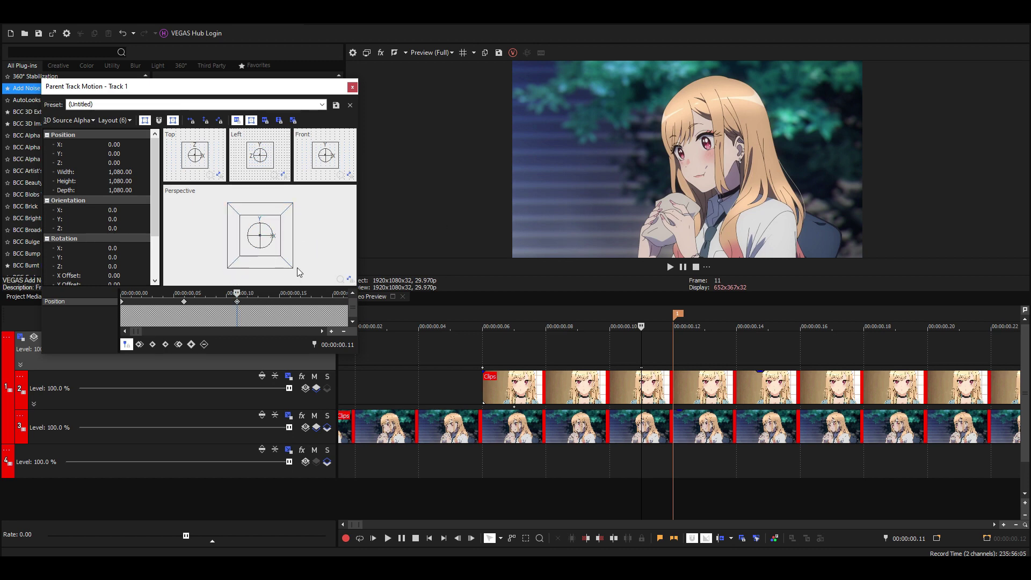
Delete the frame 6 and initial position keyframes from track 1's parent track motion.
left_click(184, 303)
key("Delete")
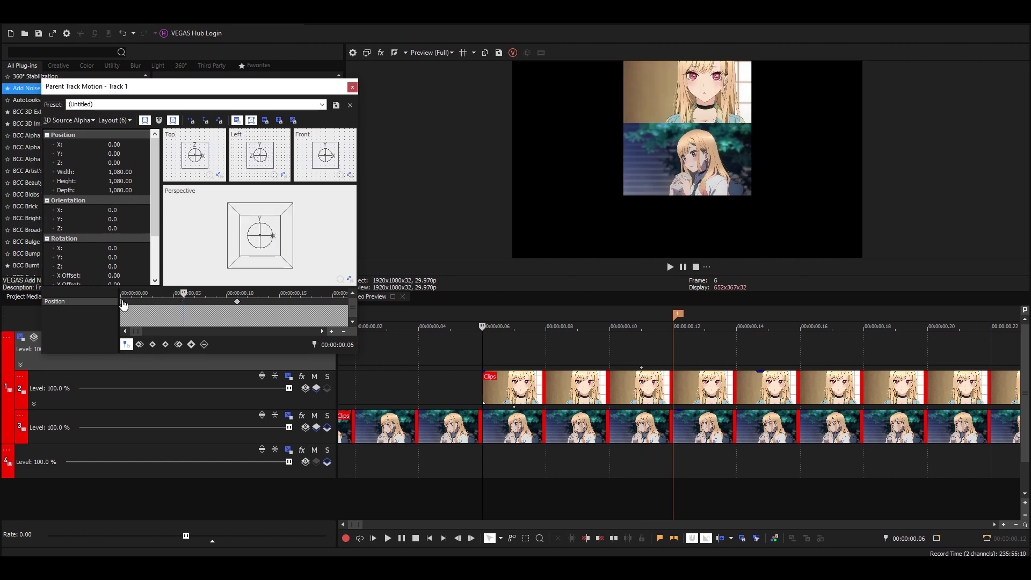
left_click(122, 302)
key("Delete")
At frame 13, set the Y position in track 1's parent track motion to -1,080.
left_click(236, 302)
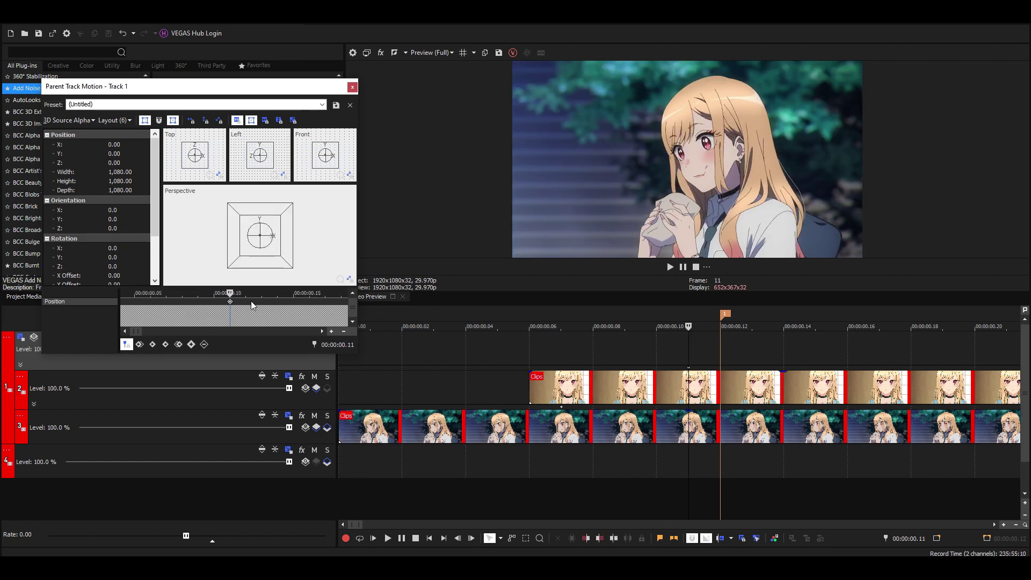
left_click(251, 305)
left_click(278, 261)
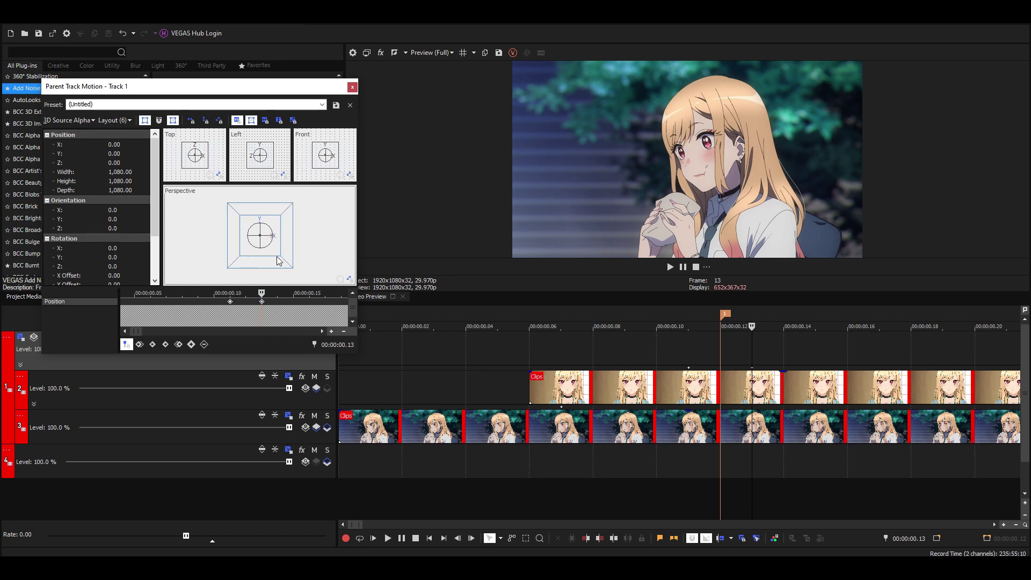
key("Down")
key("Down")
key("Down")
key("Down")
key("Down")
key("Down")
key("Down")
key("Down")
key("Down")
key("Down")
key("Down")
key("Down")
key("Down")
key("Down")
key("Down")
key("Down")
key("Down")
key("Down")
key("Down")
key("Down")
left_click(122, 155)
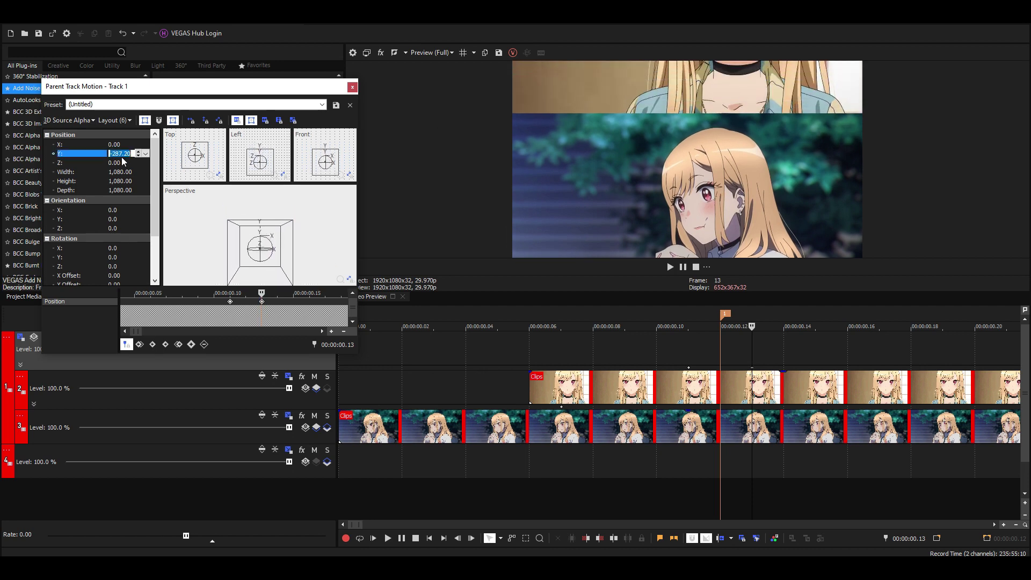
type("-1,")
type("080")
key("Return")
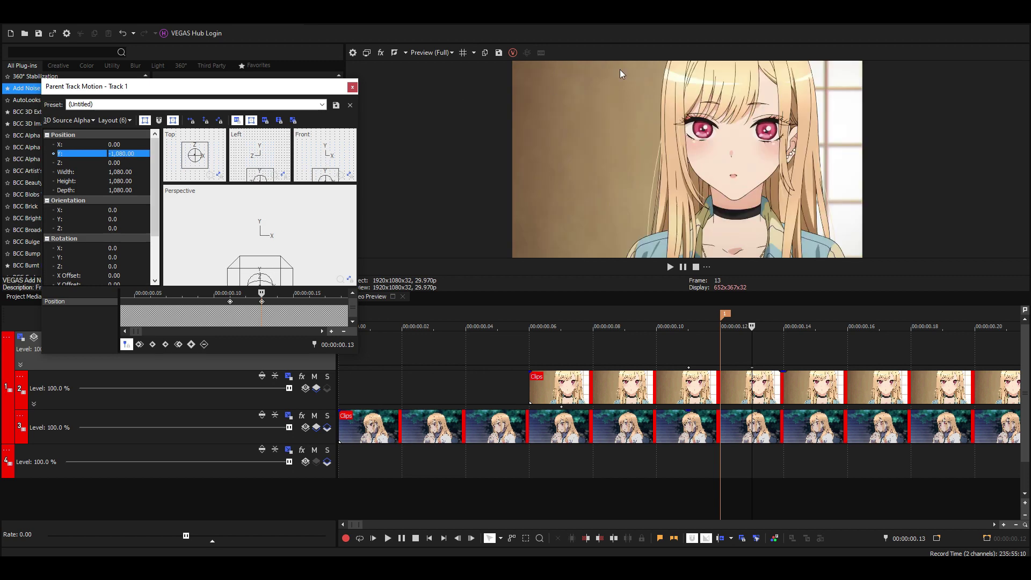
Step back and forth between frames 11 and 13 to examine the vertical slide between the two clips.
left_click(231, 301)
key("Right")
key("Right")
key("Left")
key("Left")
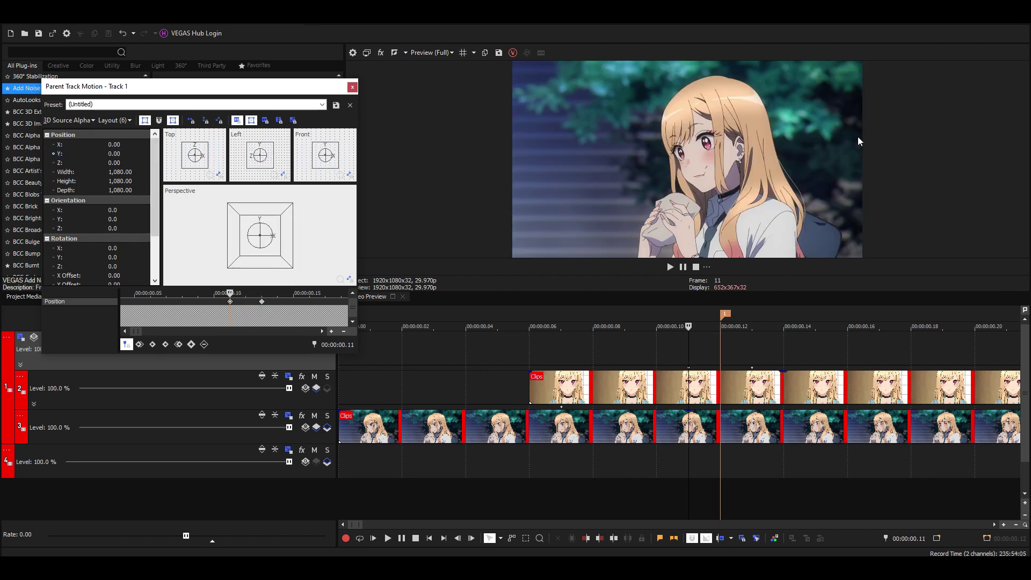
key("Right")
key("Right")
key("Left")
key("Left")
Add a position keyframe at frame 12, midway through the vertical slide.
left_click(246, 305)
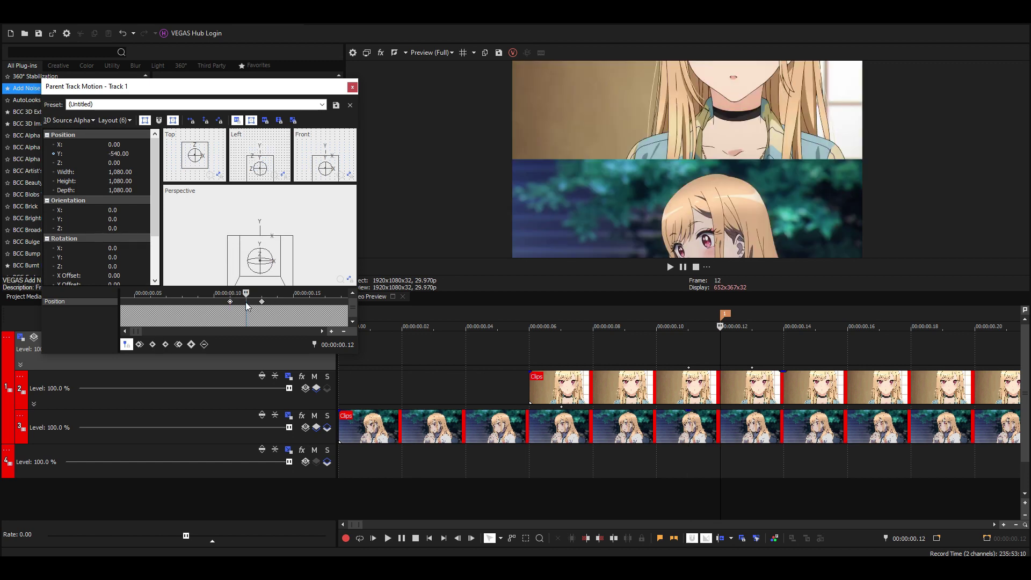
left_click(193, 346)
scroll(780, 419, "down", 3)
scroll(707, 394, "up", 3)
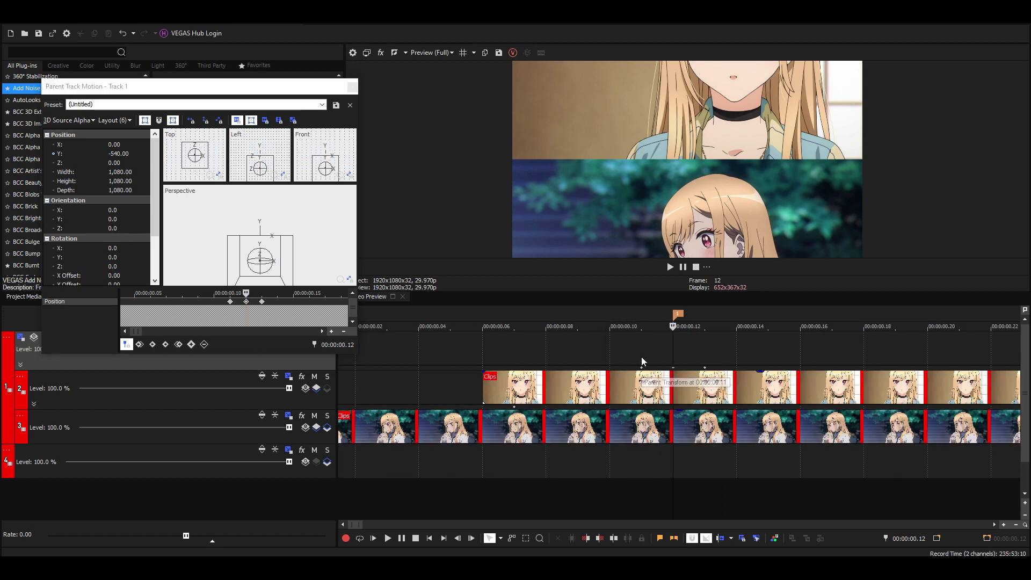
Move the parent motion's frame 11 keyframe to frame 6 and its frame 13 keyframe to frame 23.
left_click(641, 357)
left_click(485, 366)
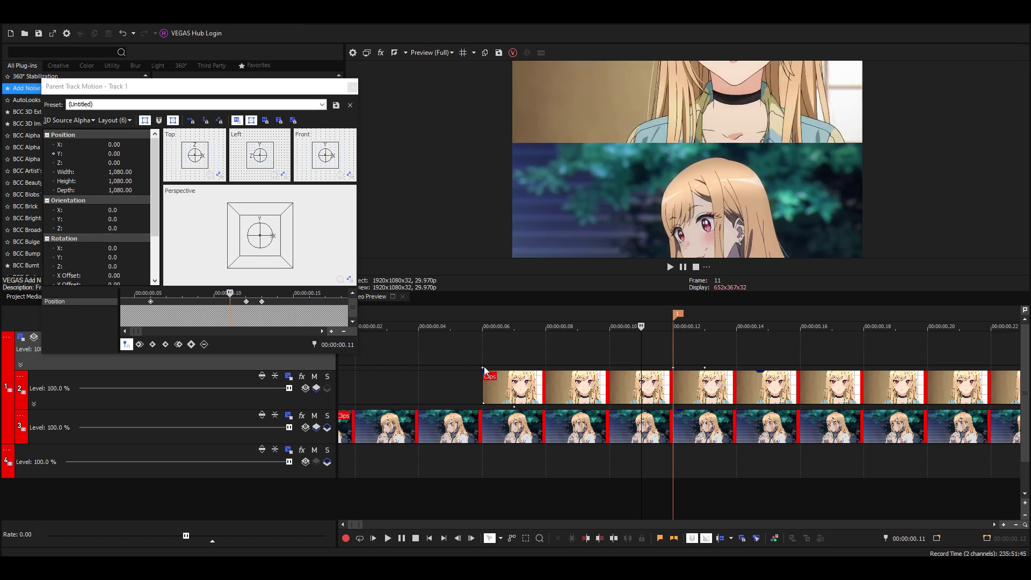
scroll(640, 380, "down", 2)
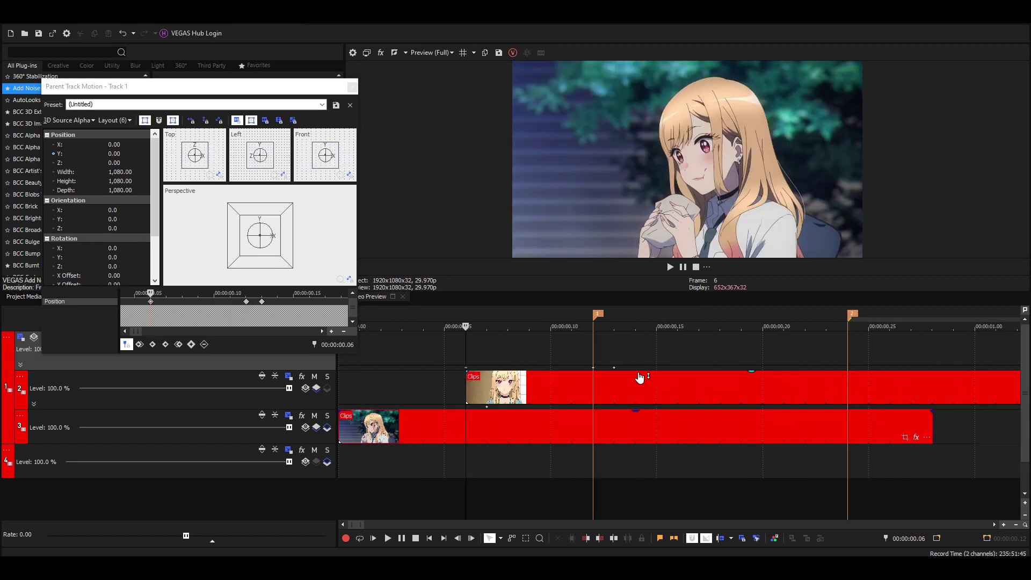
left_click(846, 372)
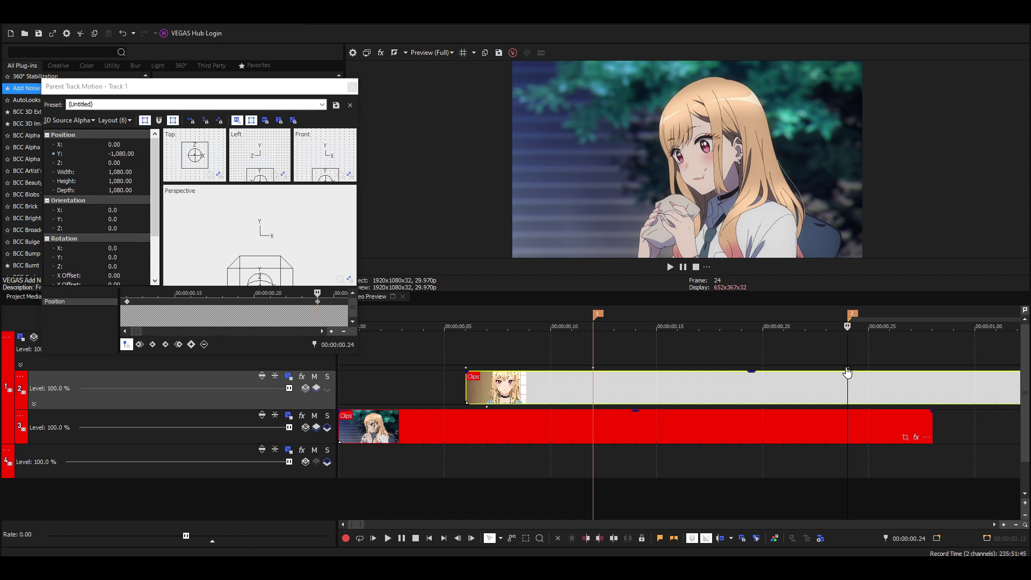
left_click(805, 360)
left_click_drag(847, 369, 827, 370)
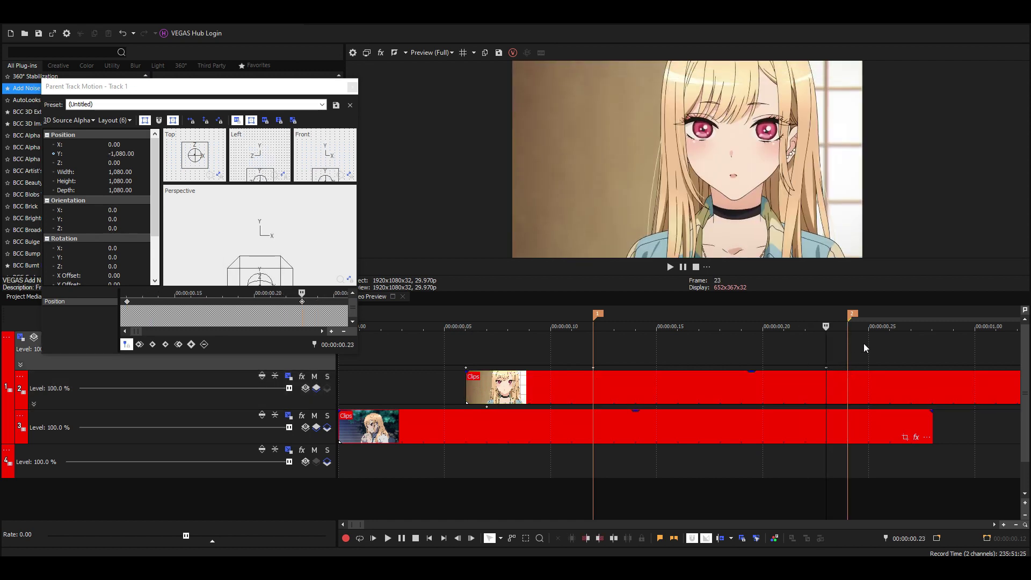
Set the frame 6 keyframe's interpolation to Slow and change the interpolation of the frame 12 keyframe.
left_click(596, 340)
scroll(201, 311, "down", 2)
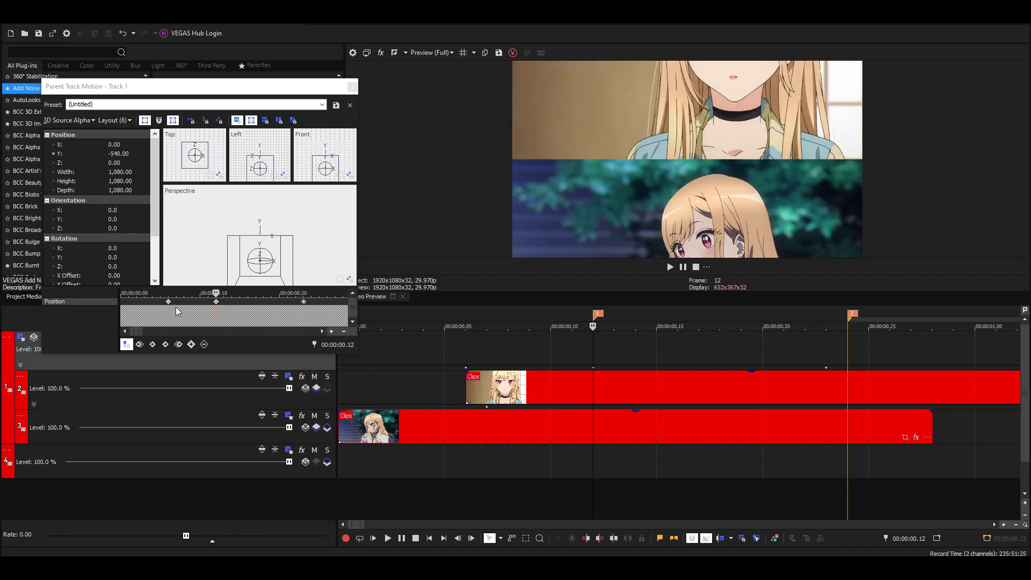
left_click(169, 303)
right_click(169, 304)
left_click(207, 395)
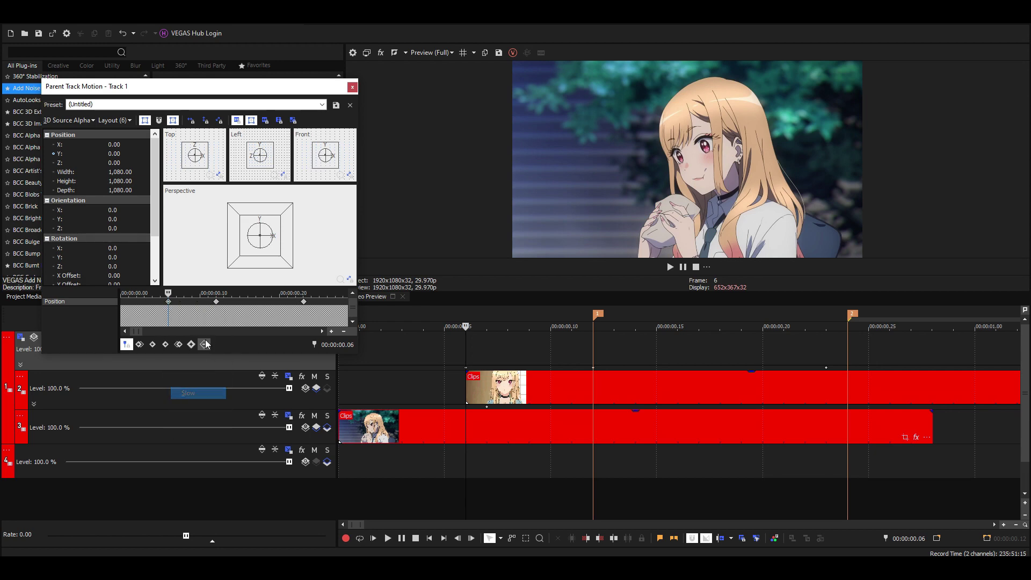
left_click(217, 301)
right_click(217, 302)
left_click(234, 379)
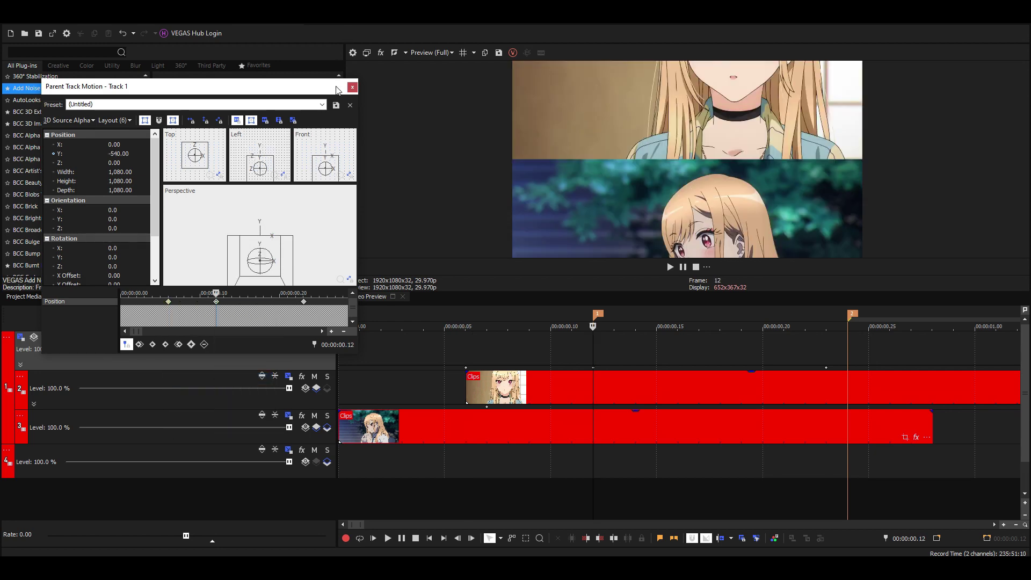
Close the parent track motion window and play the timeline to preview the slide between the clips.
left_click(352, 87)
left_click(442, 358)
key("space")
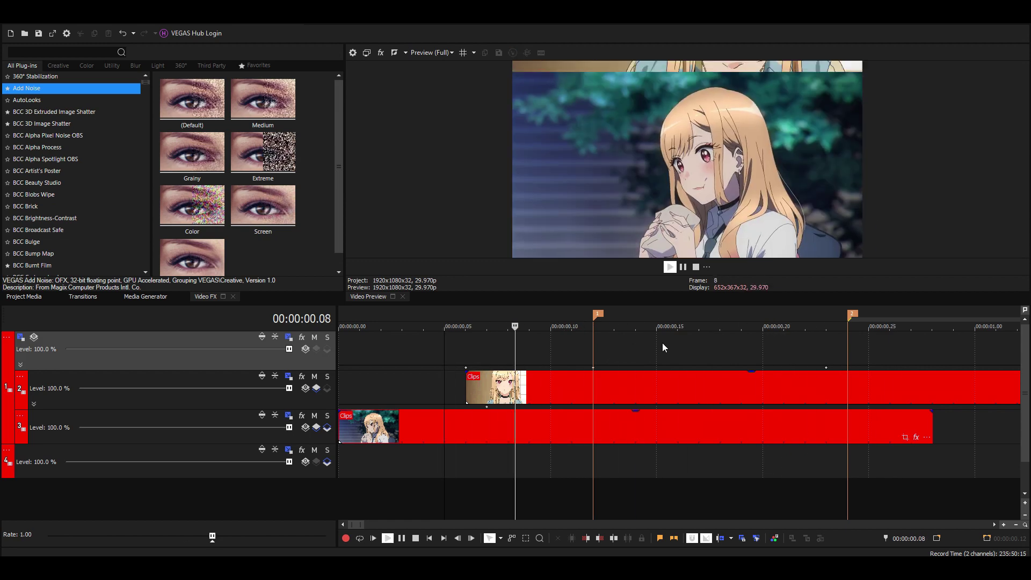
key("space")
Reopen track 1's parent track motion and delete the position keyframes at frames 23 and 12.
left_click(594, 352)
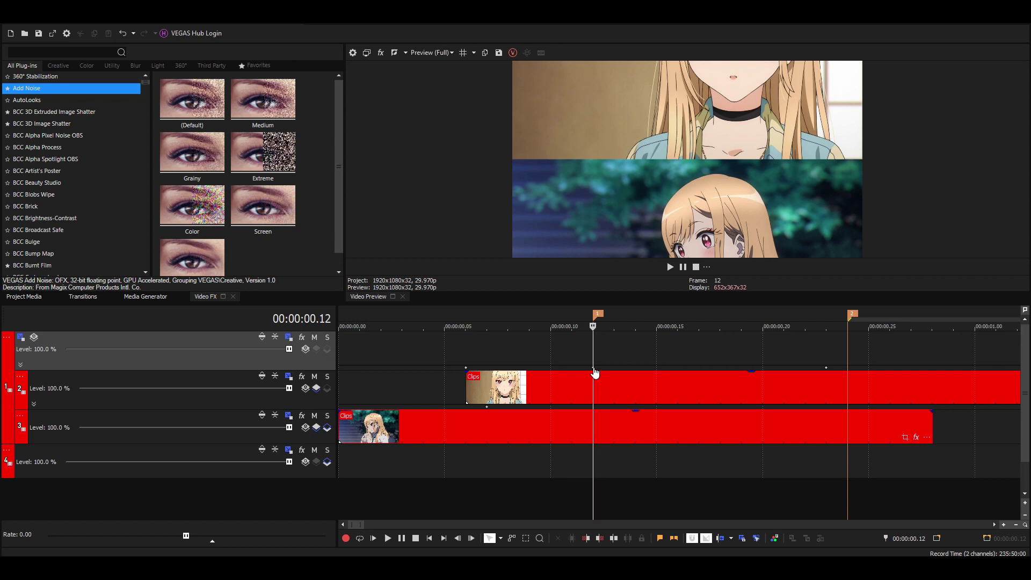
double_click(591, 368)
double_click(203, 303)
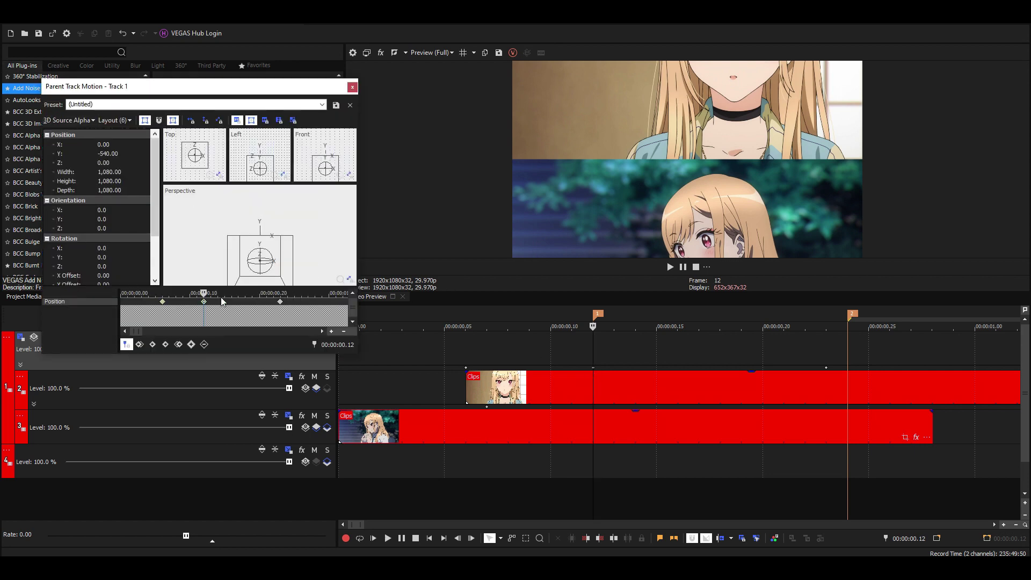
left_click(279, 302)
key("Delete")
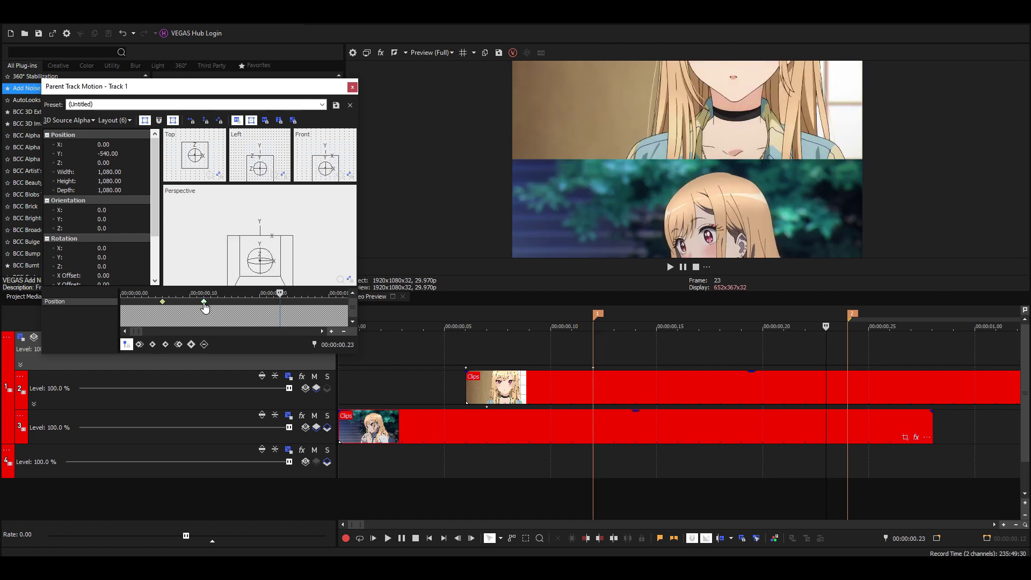
left_click(204, 302)
key("Delete")
At the frame 6 keyframe, set the parent motion's Z position to 2,000 and close its window.
left_click(163, 303)
left_click(112, 163)
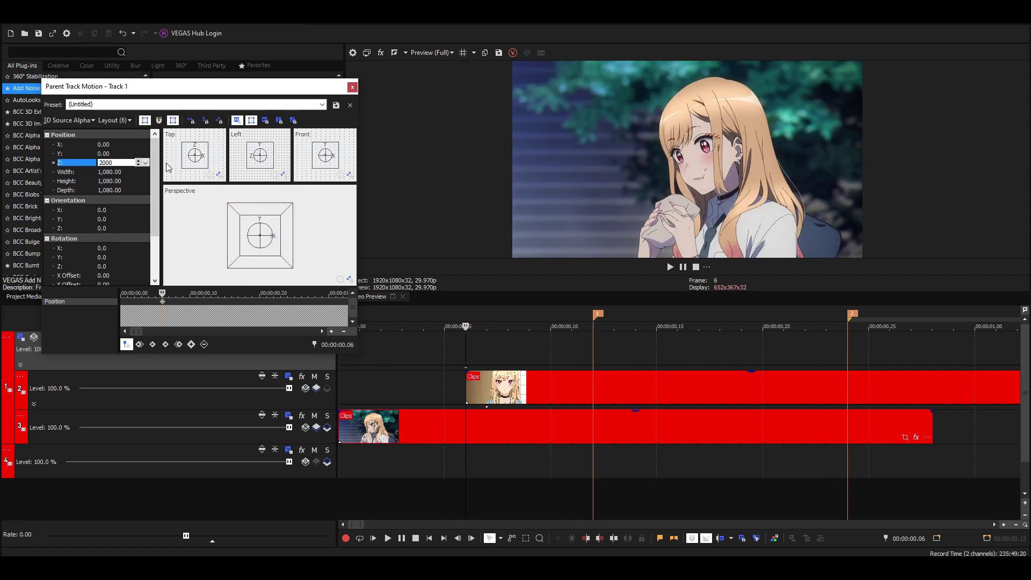
type("2000")
key("Return")
left_click_drag(274, 91, 298, 159)
left_click(376, 155)
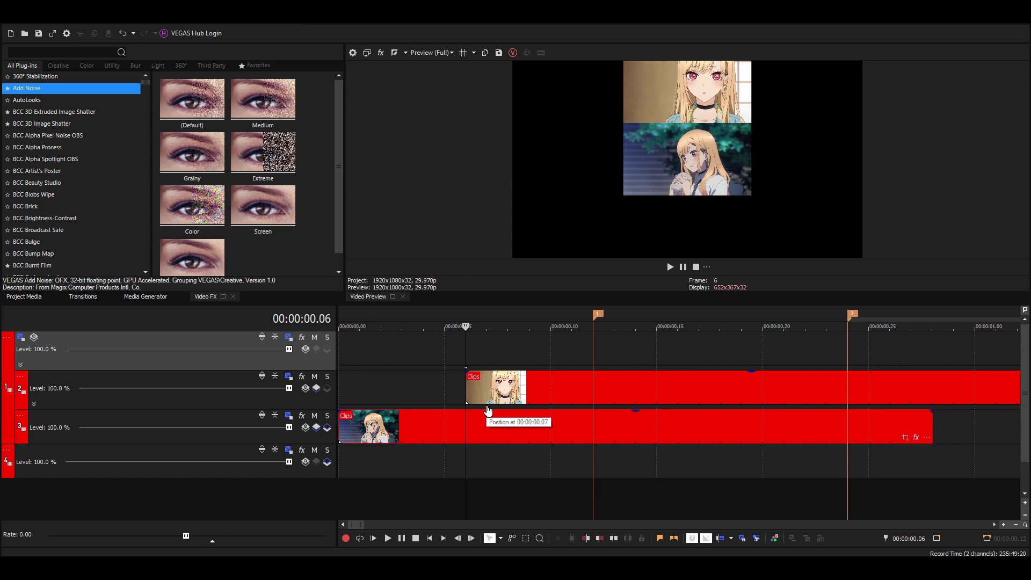
At the frame 7 keyframe in track 2's track motion, set the Z rotation to 6.
left_click(486, 412)
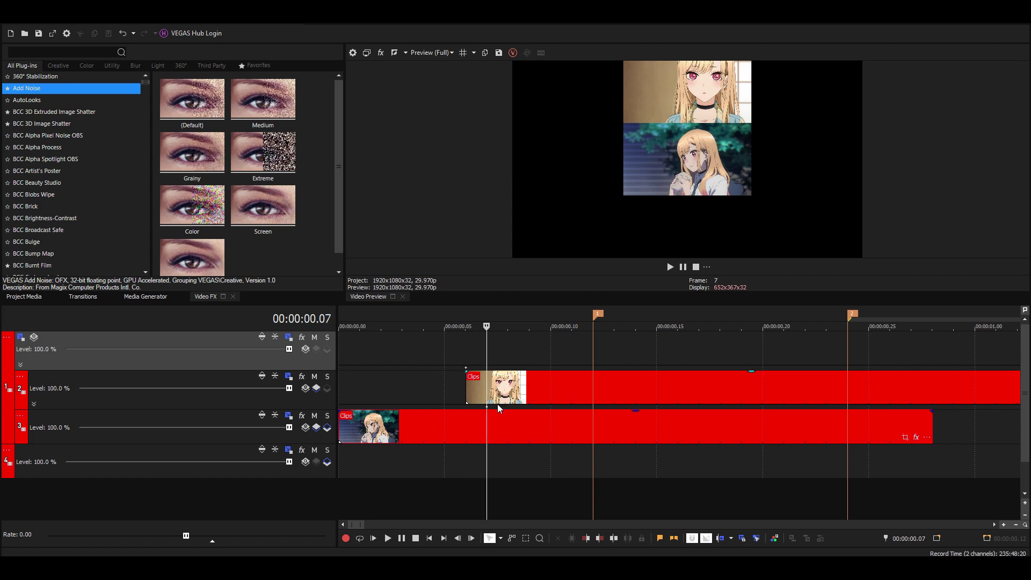
left_click(289, 376)
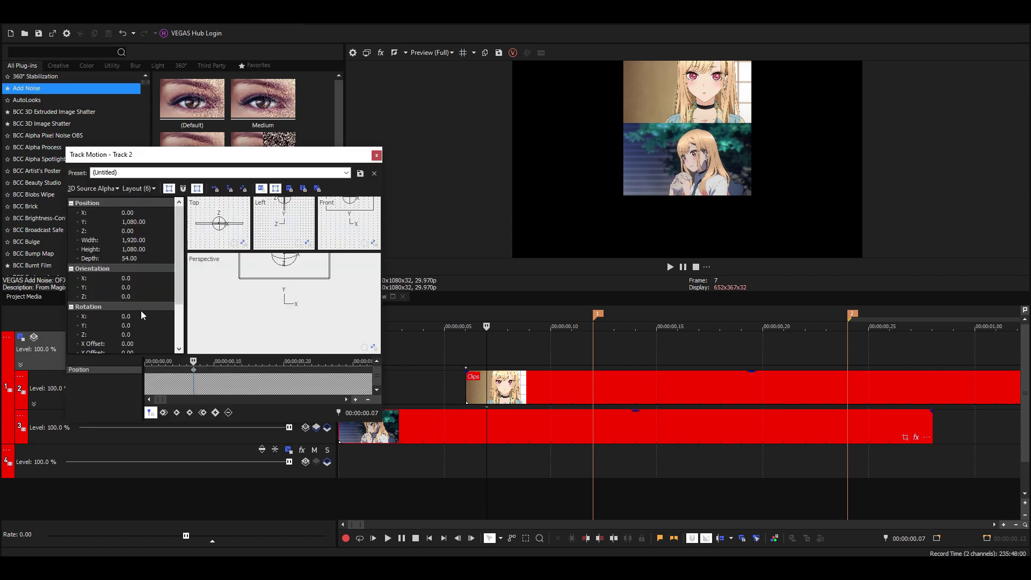
left_click(154, 333)
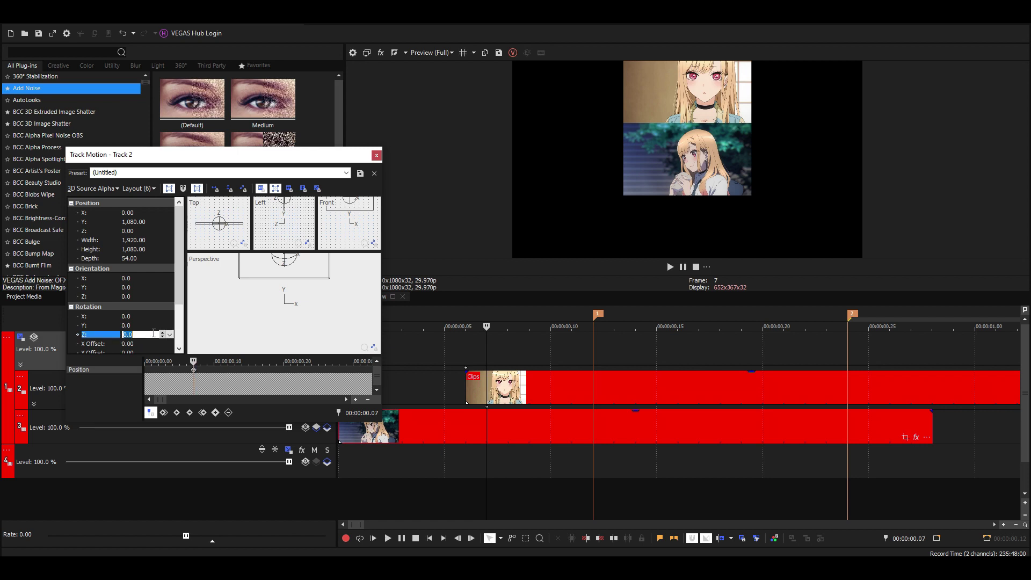
type("6")
key("Return")
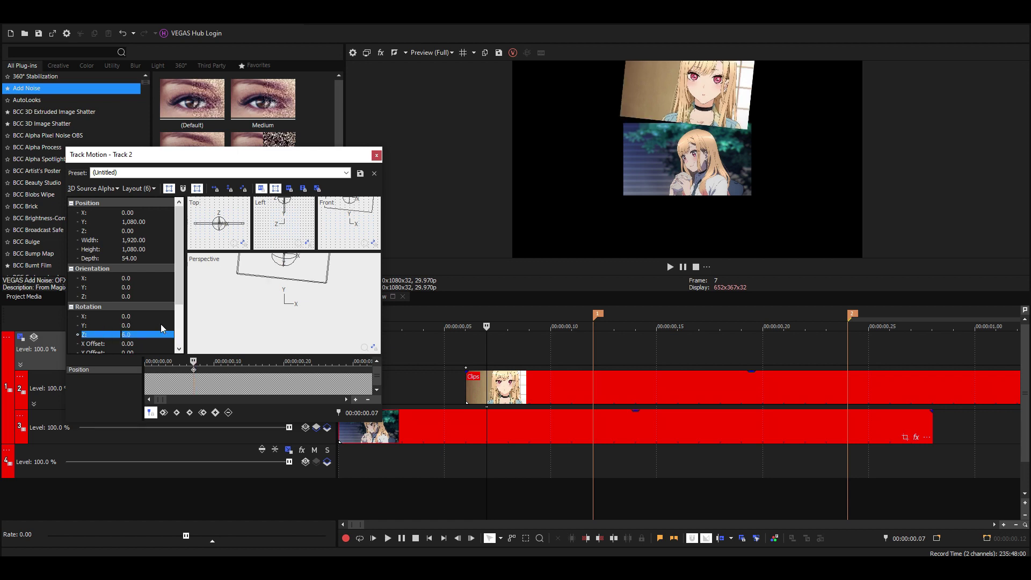
Set the Z position in track 2's track motion to 175 and close its window.
left_click(150, 231)
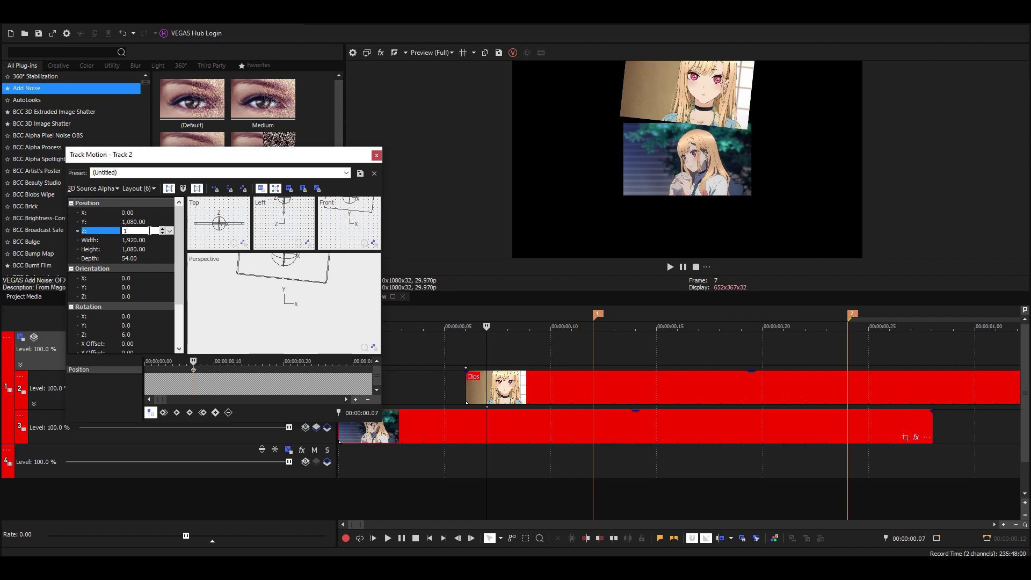
type("175")
key("Return")
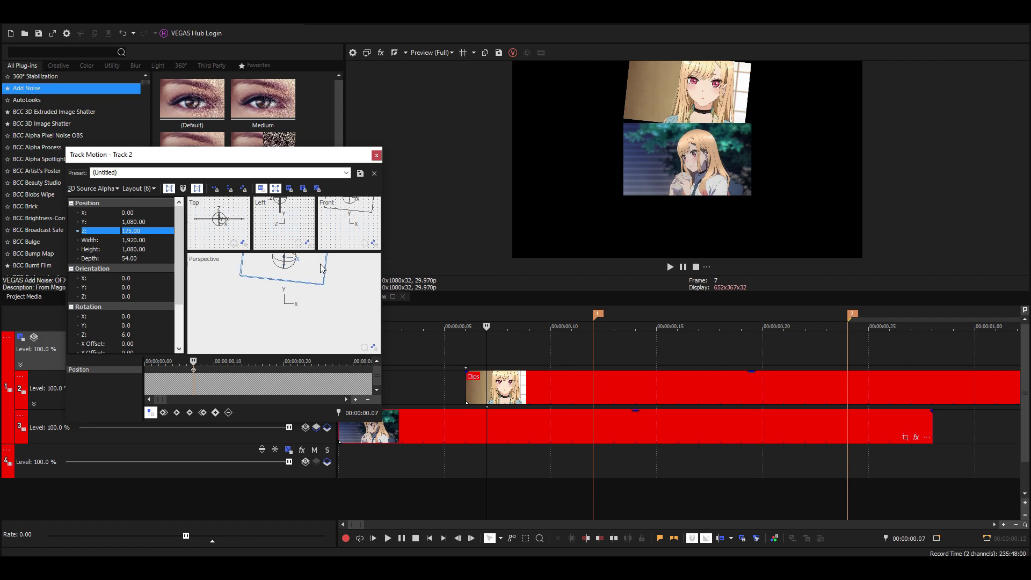
left_click(376, 156)
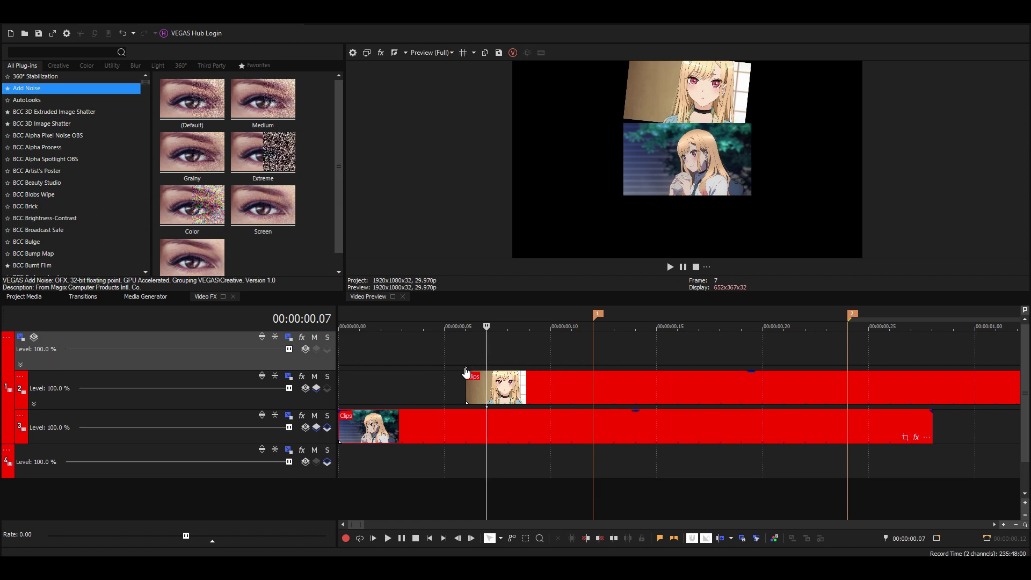
Reopen track 1's parent track motion, add a keyframe at frame 8, and reset the Z position to 0 at frames 6 and 8.
double_click(466, 368)
scroll(256, 383, "up", 3)
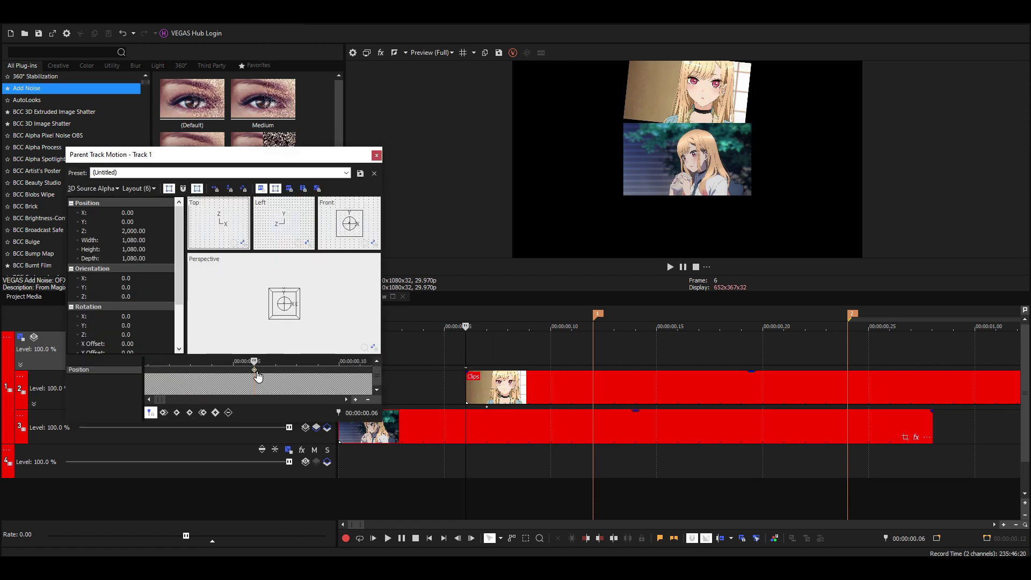
right_click(255, 372)
left_click(301, 431)
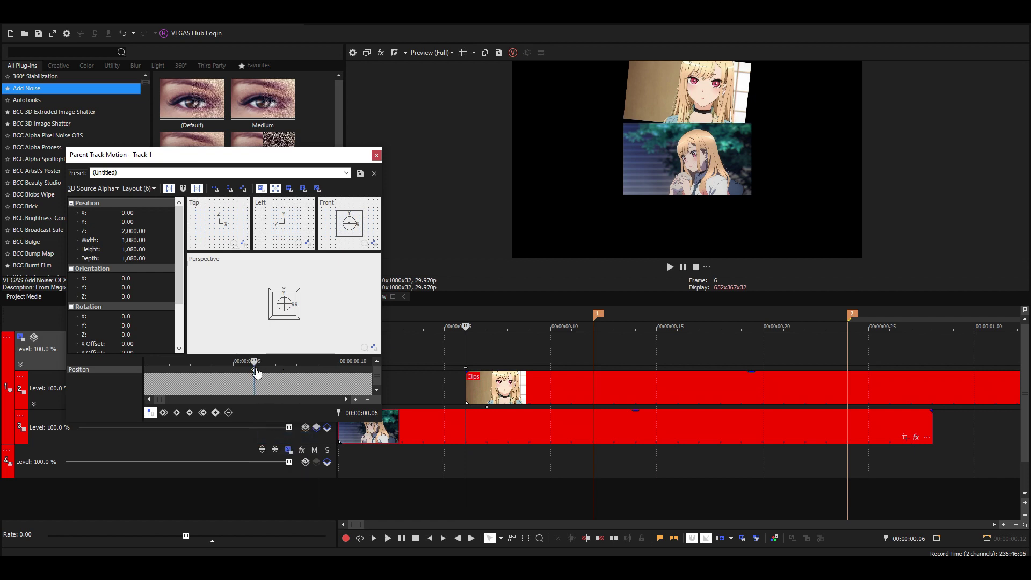
scroll(291, 379, "up", 3)
key("Right")
key("Right")
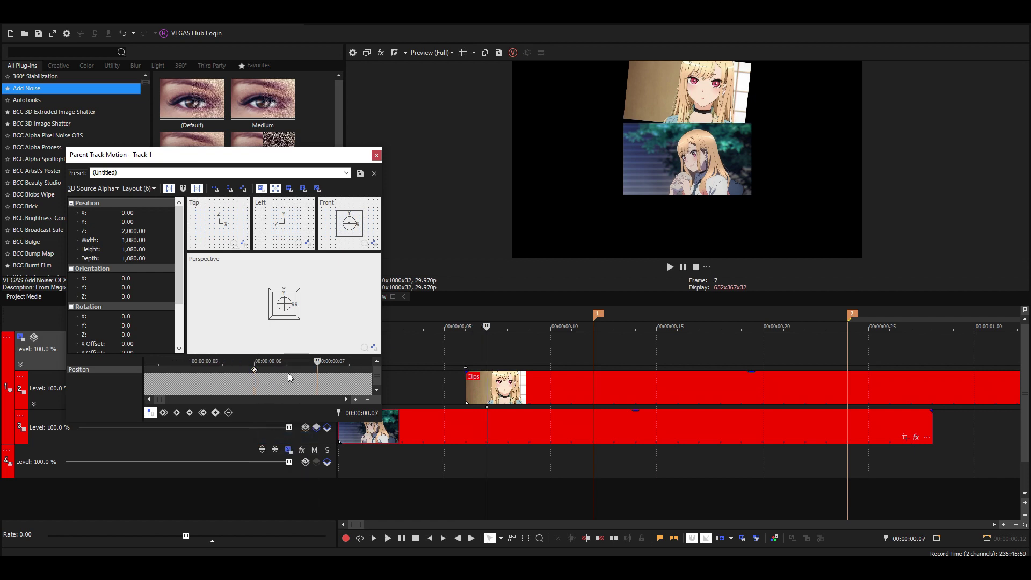
scroll(302, 379, "down", 2)
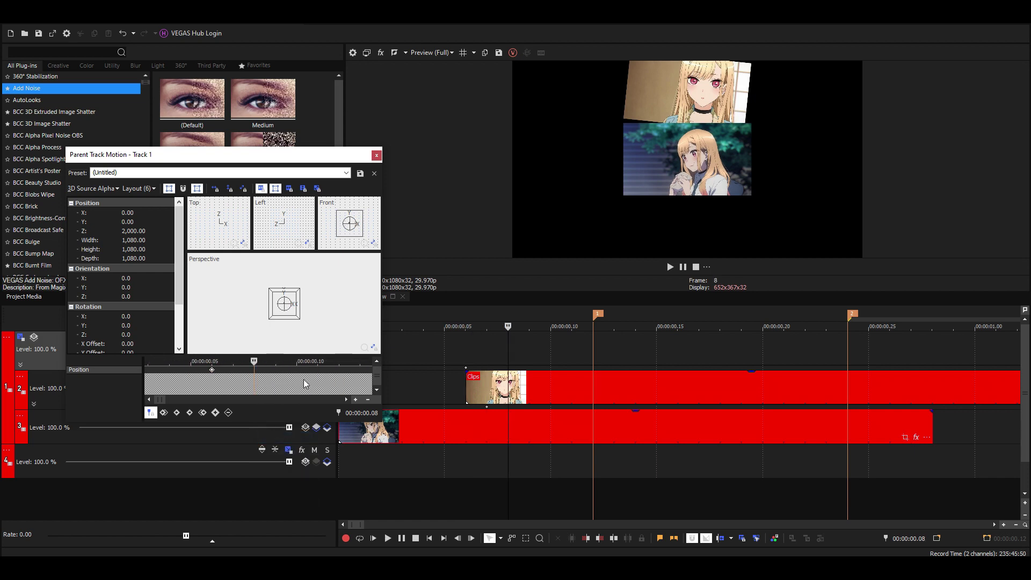
double_click(298, 317)
left_click(211, 370)
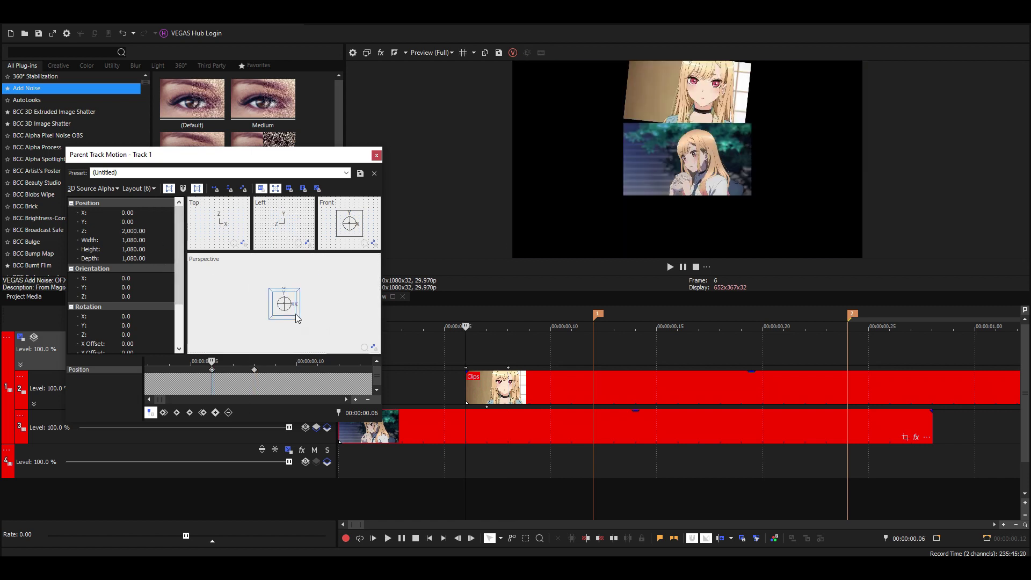
left_click(254, 373)
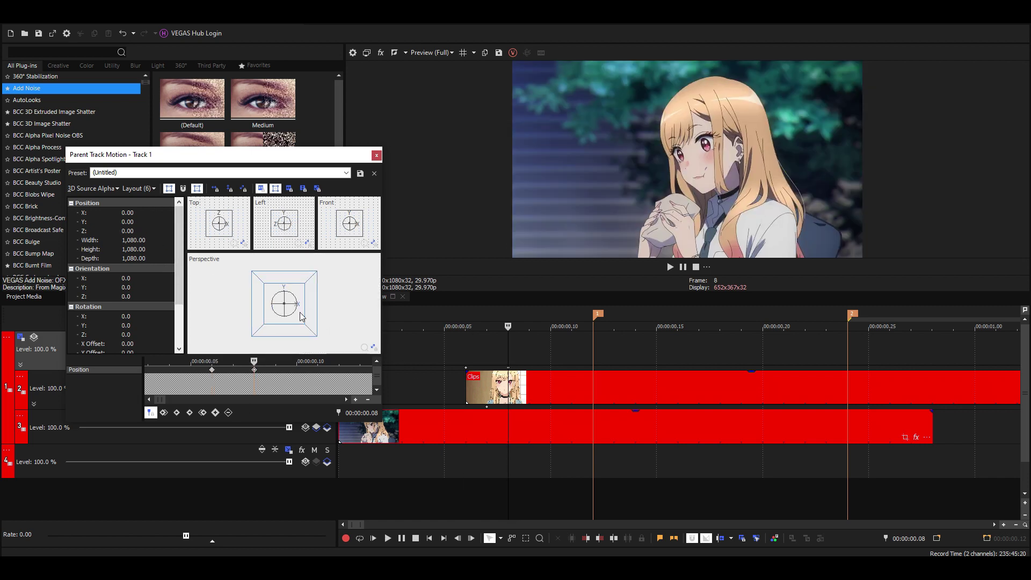
Set the parent motion's Y position to -1,080 at the frame 8 keyframe.
left_click_drag(307, 307, 308, 317)
left_click(141, 224)
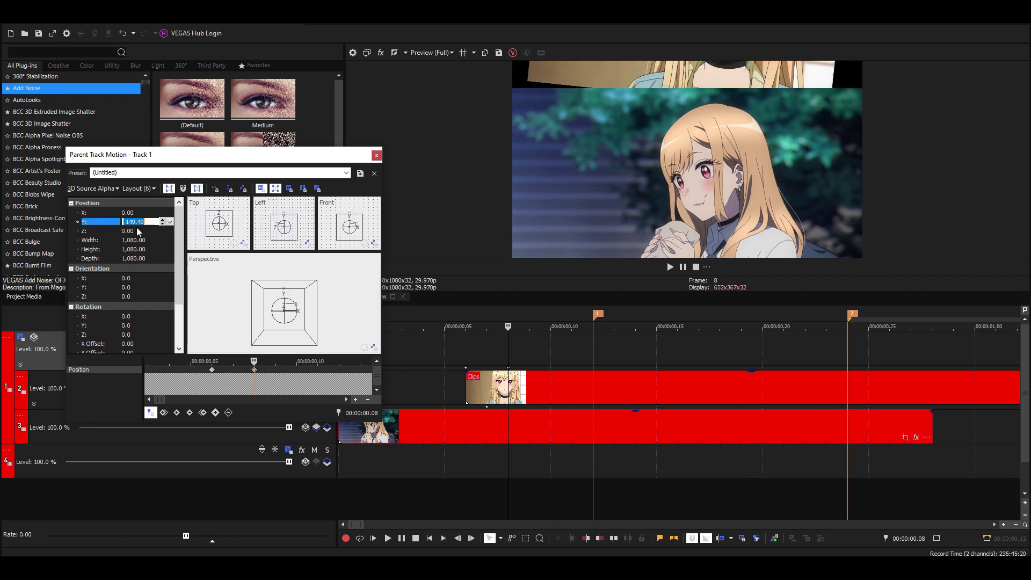
type("-1080")
key("Return")
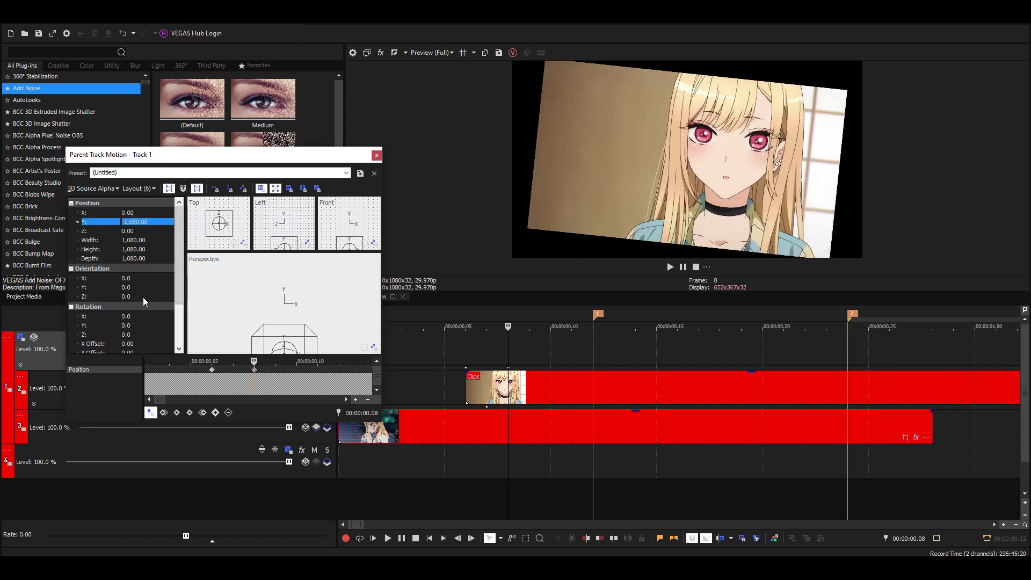
Set the parent motion's Z rotation to -6 at frame 8 to straighten the upper clip.
left_click(147, 334)
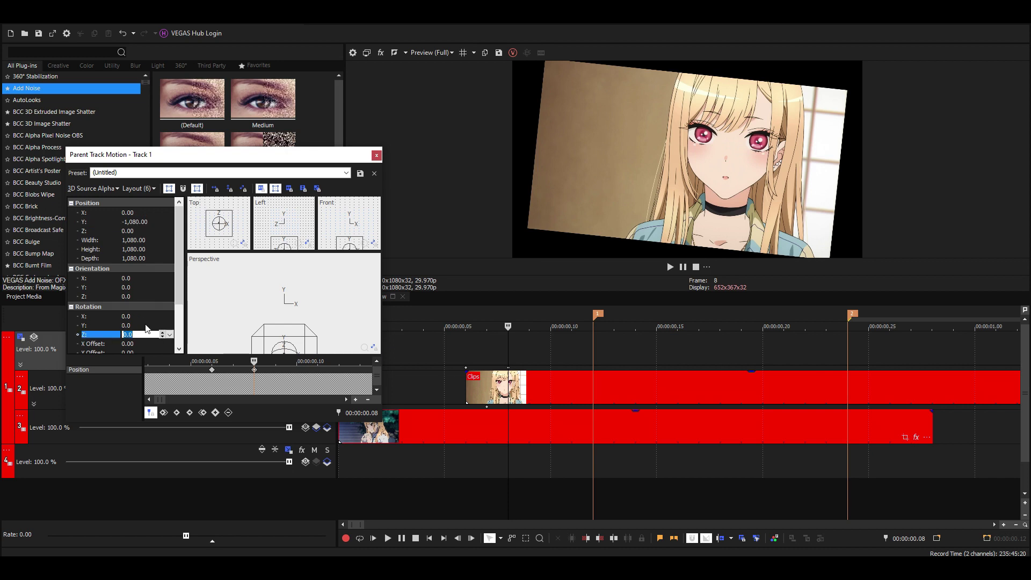
type("6")
key("Return")
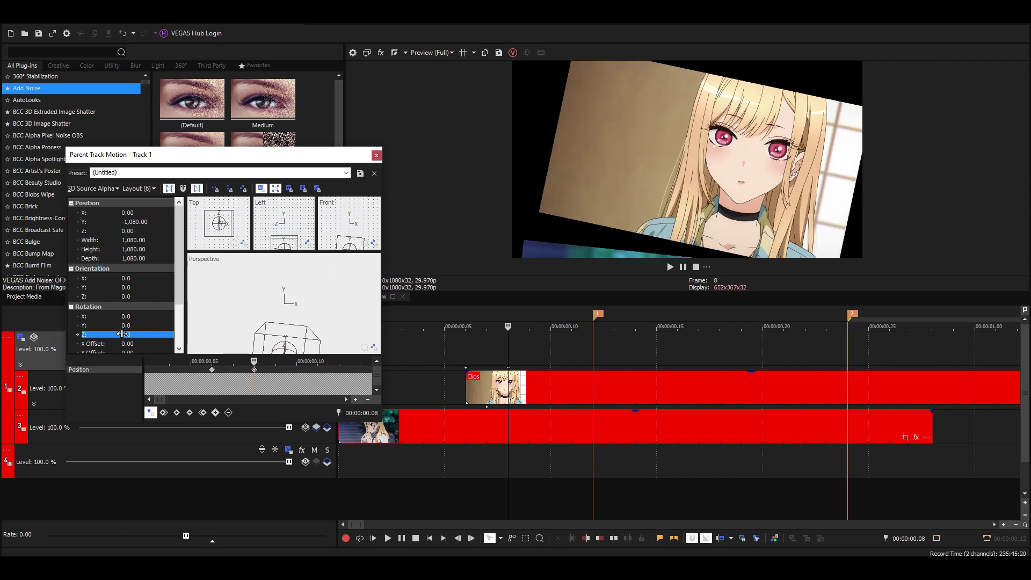
type("-6")
key("Return")
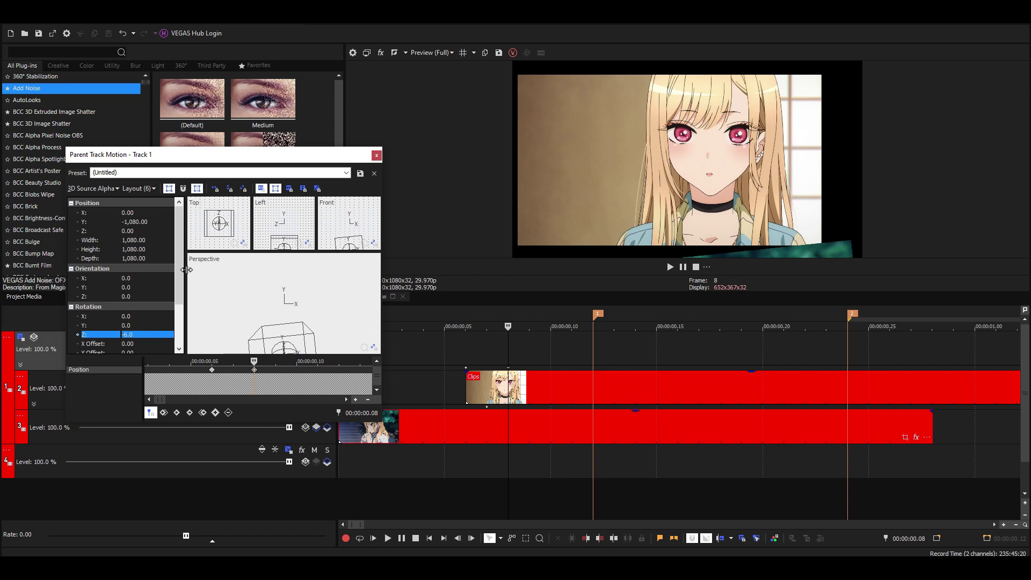
Set the parent motion's Z position to -350 at frame 8 so the upper clip fills the frame.
left_click(143, 231)
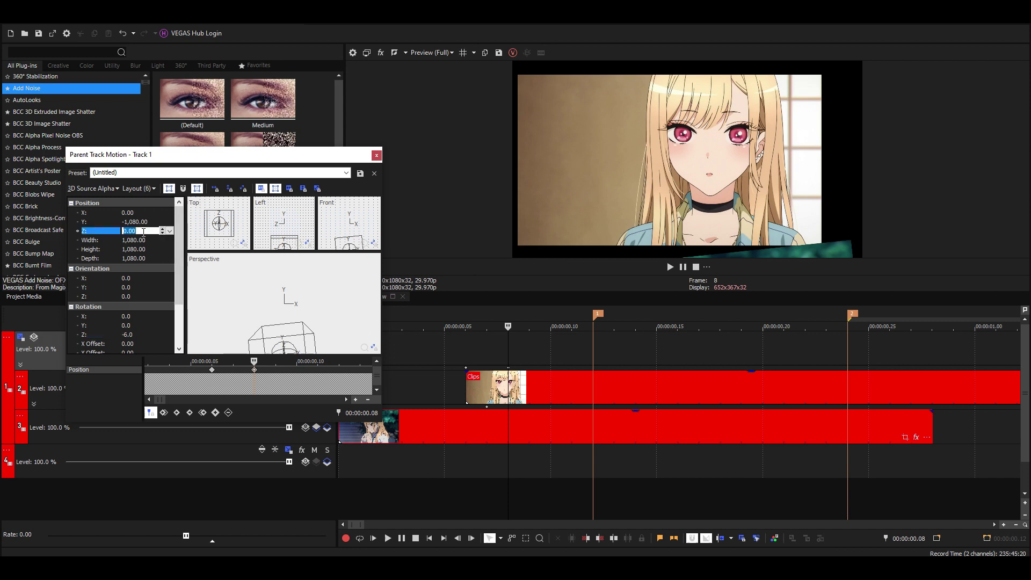
type("350")
key("Return")
left_click(125, 231)
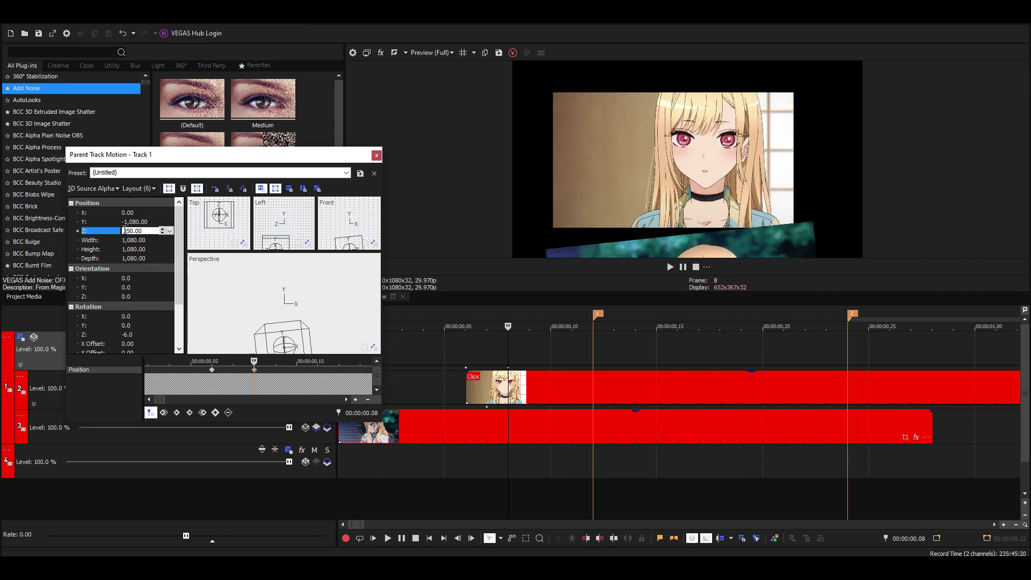
type("-")
key("Return")
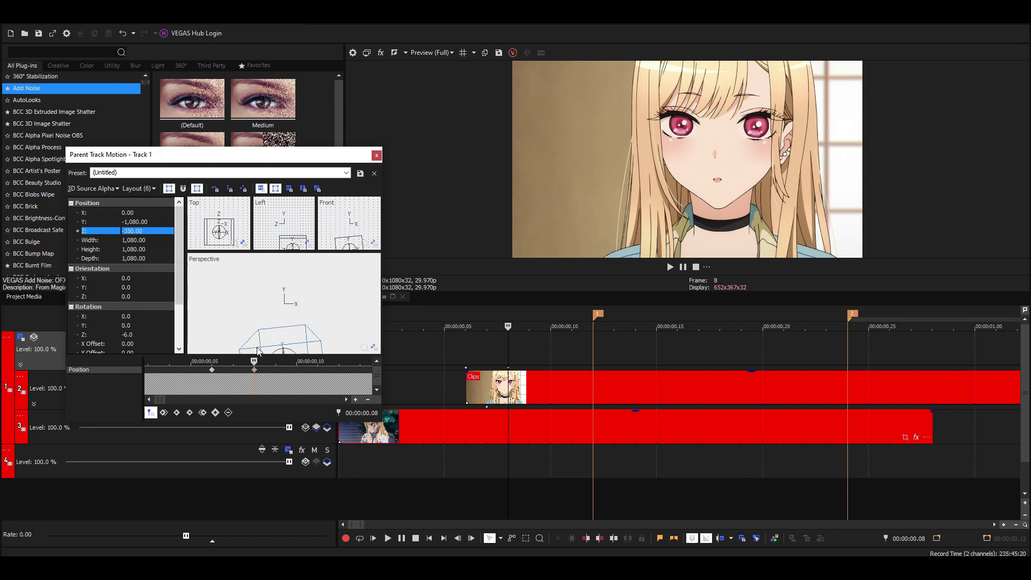
Step back and forth through frames 6 to 8 to examine how the view moves between the two clips.
left_click(256, 372)
key("Left")
key("Left")
key("Right")
key("Right")
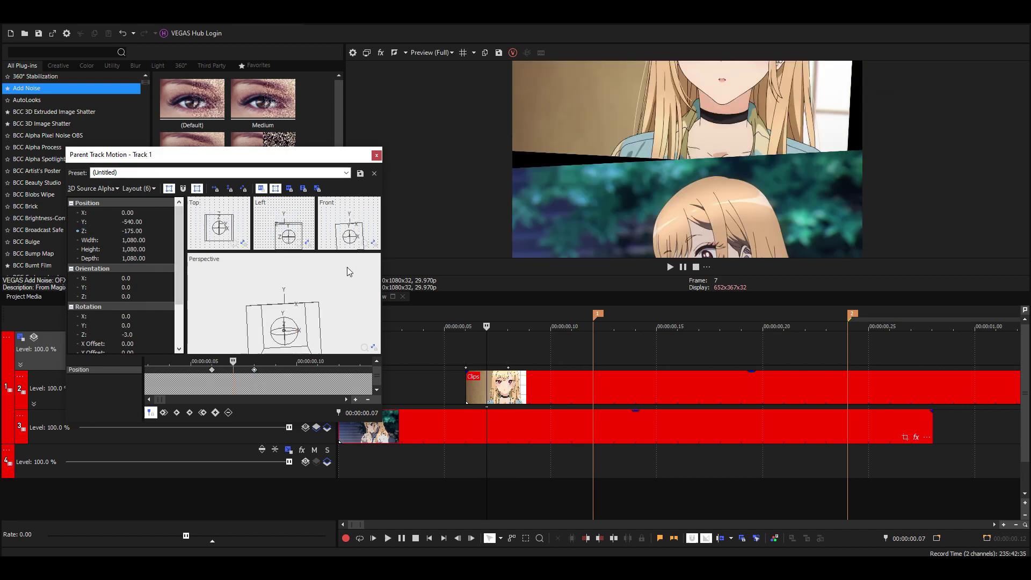
key("Left")
key("Left")
key("Right")
key("Right")
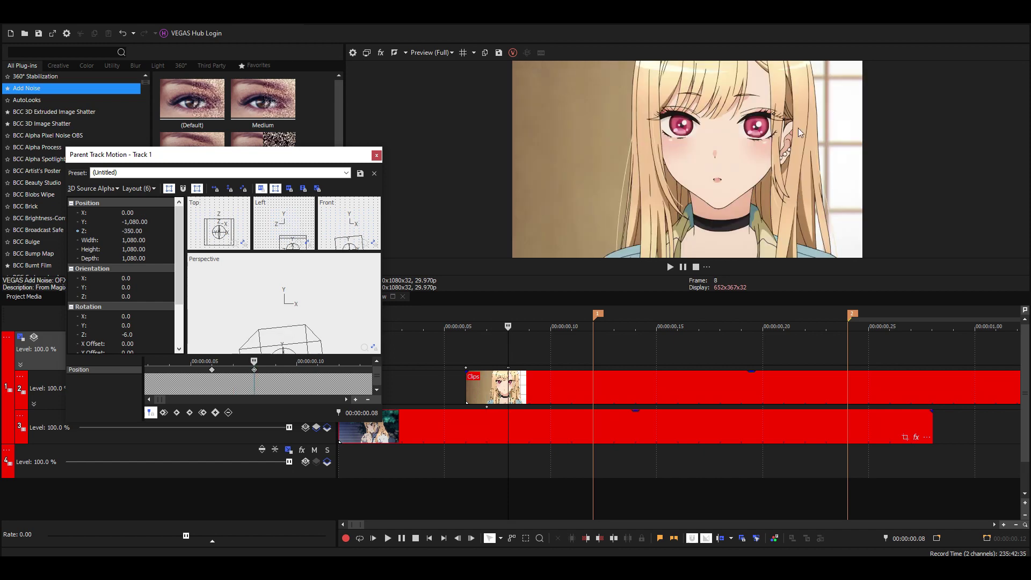
key("Left")
key("Left")
key("Right")
key("Right")
key("Left")
key("Left")
key("Right")
key("Right")
key("Left")
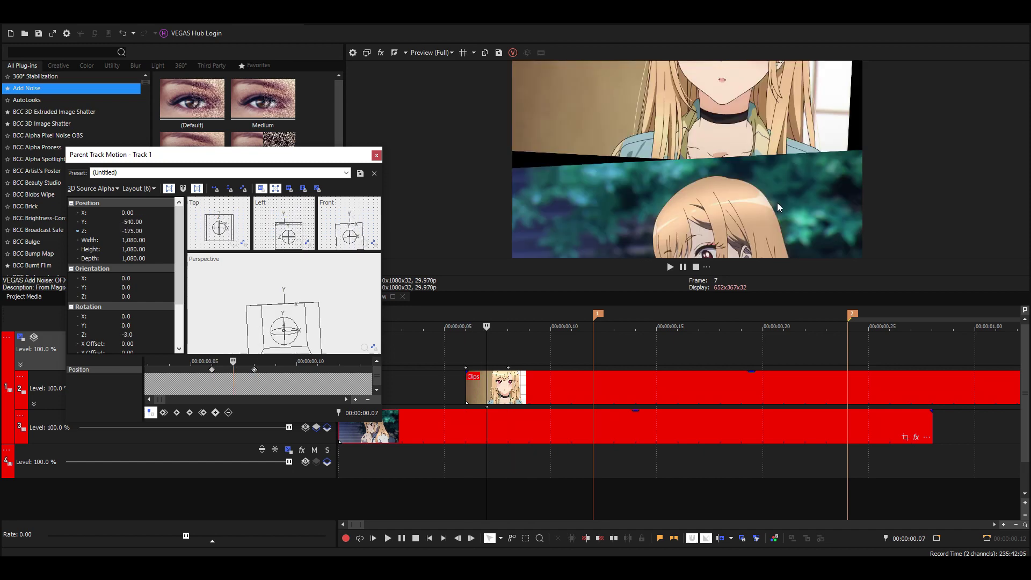
key("Left")
key("Right")
key("Right")
key("Left")
key("Left")
key("Right")
key("Right")
key("Left")
key("Left")
key("Right")
Add a parent keyframe at frame 7, moving it to frame 12 and the frame 8 keyframe to frame 23.
left_click(215, 412)
left_click(526, 362)
scroll(529, 354, "down", 2)
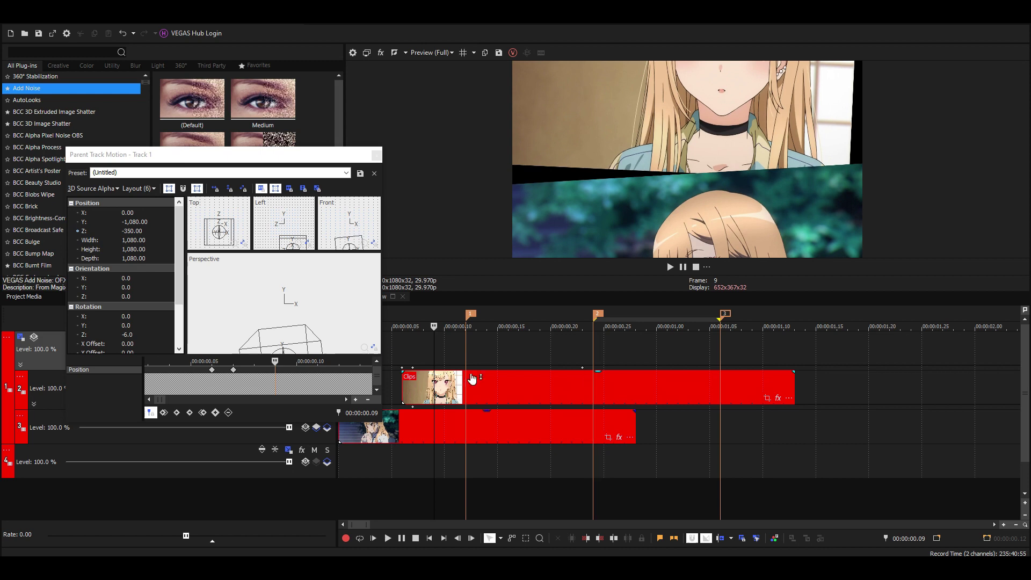
left_click_drag(413, 370, 466, 372)
scroll(269, 368, "down", 2)
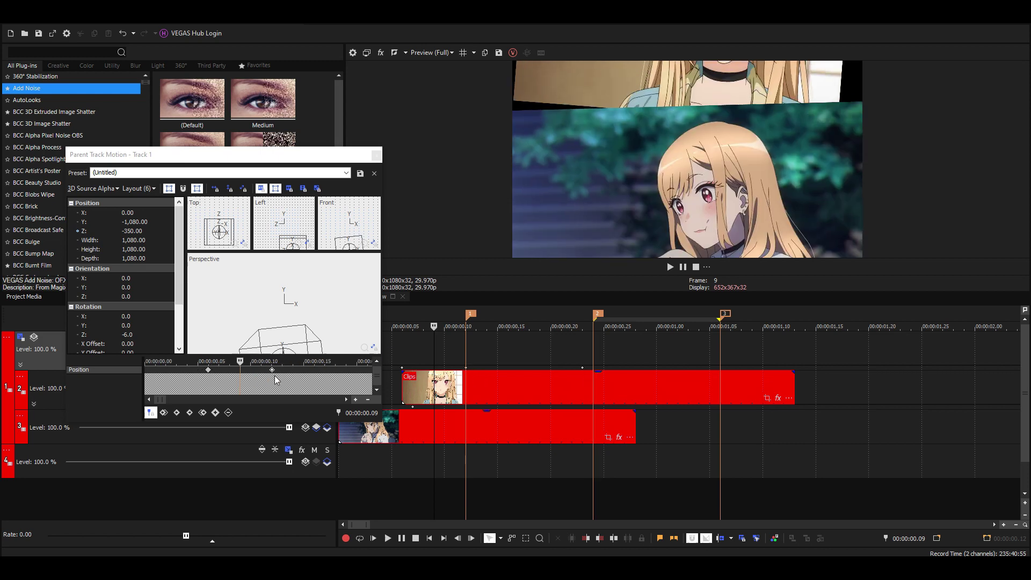
Change the interpolation type of the parent motion keyframes at frames 12 and 6, and close the window.
left_click(272, 369)
right_click(272, 370)
left_click(317, 448)
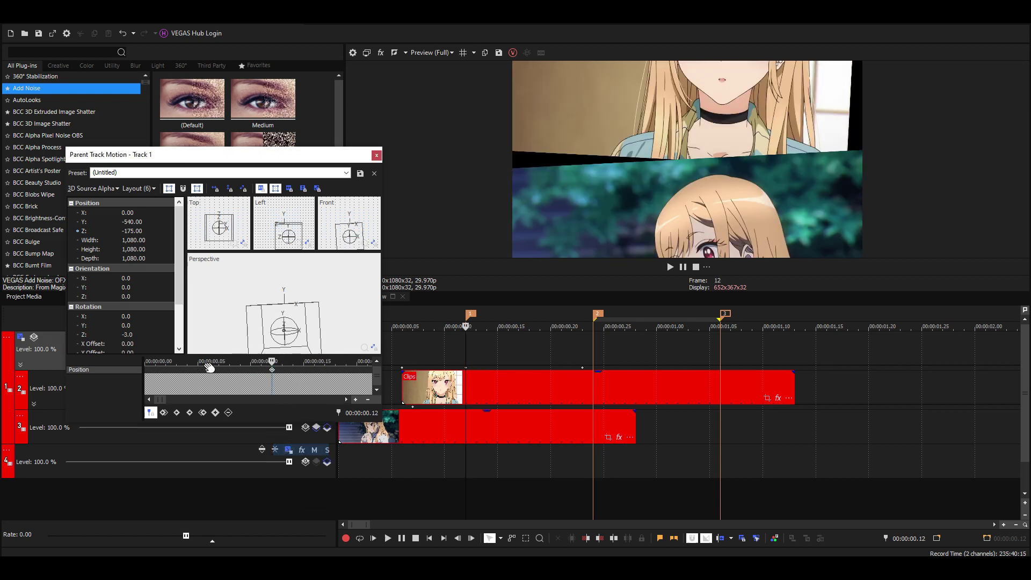
left_click(208, 369)
right_click(208, 369)
left_click(231, 461)
scroll(221, 376, "down", 2)
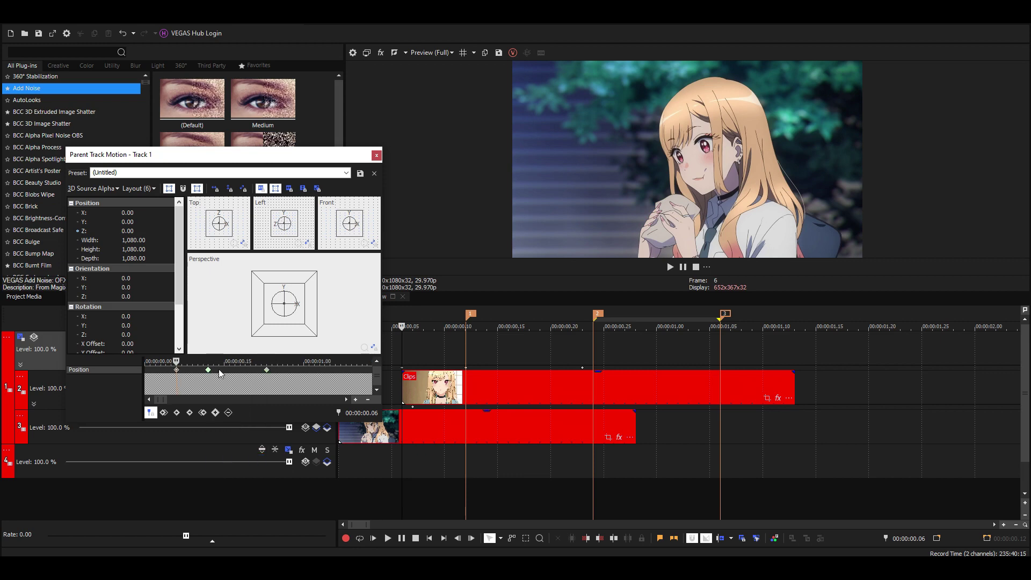
left_click(376, 155)
Play the transition from frame 6 and step through frames 12 to 14 to examine the gaps around the clips.
left_click(395, 342)
key("space")
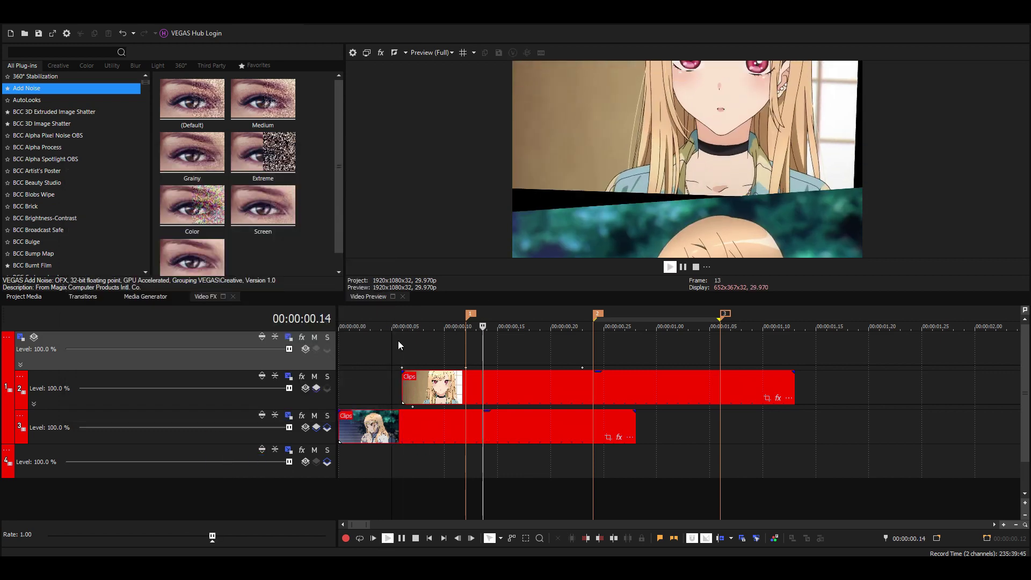
key("space")
left_click(465, 353)
key("Right")
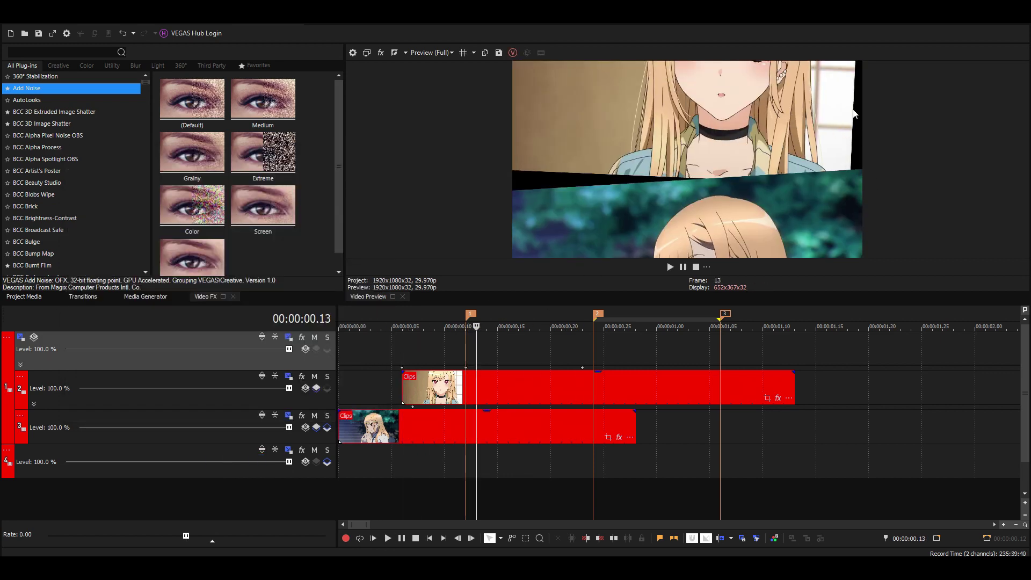
key("Right")
key("Left")
key("Left")
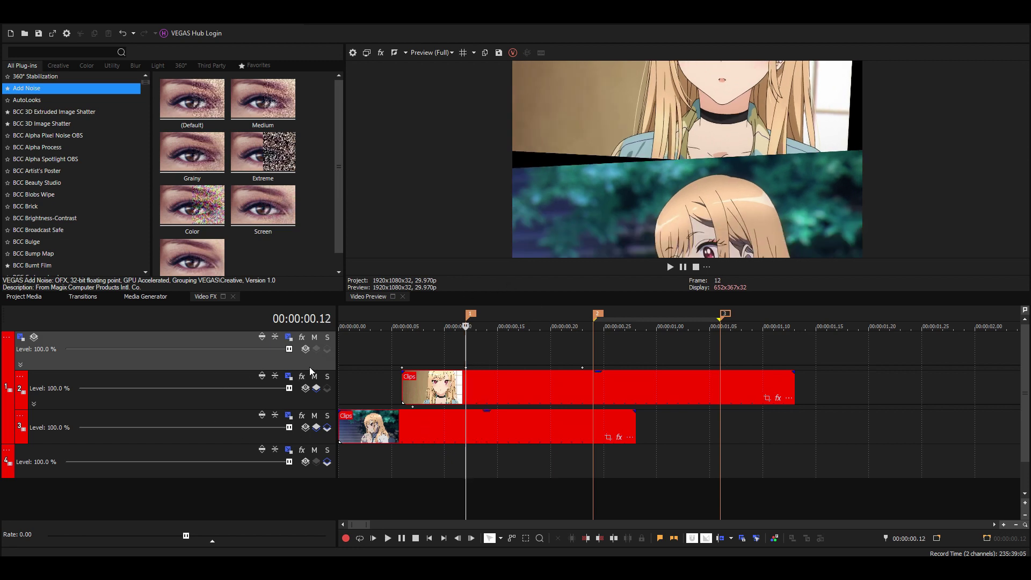
In track 2's track motion, set the depth to 64 at frame 12 to enlarge the clip, and delete the frame 7 keyframe.
left_click(288, 377)
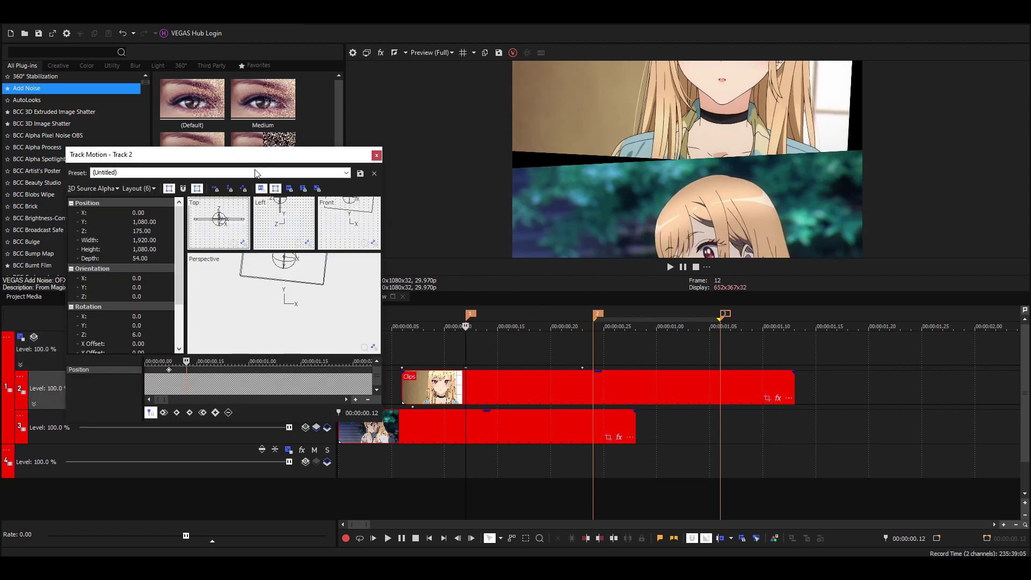
left_click_drag(255, 161, 244, 136)
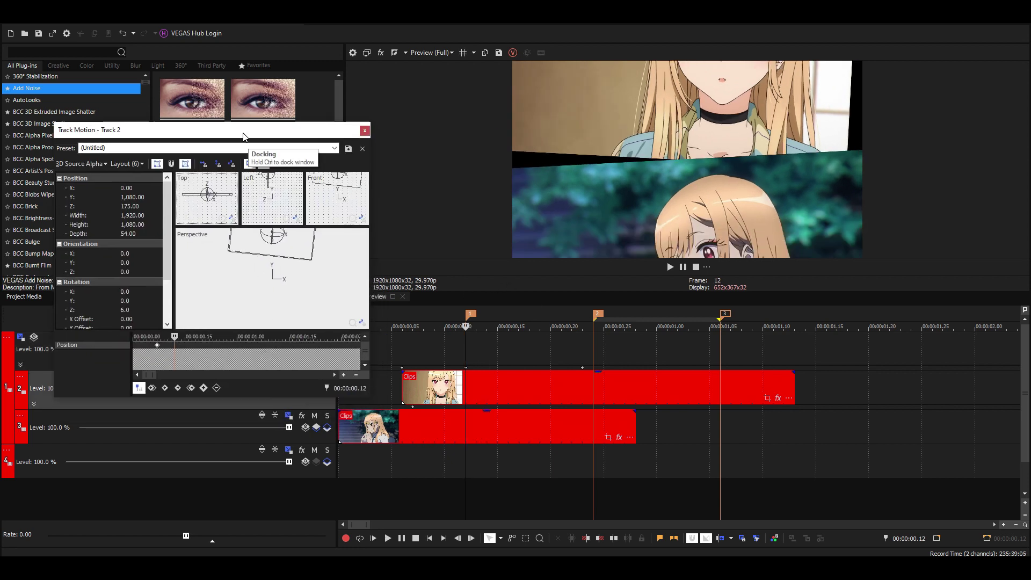
double_click(126, 235)
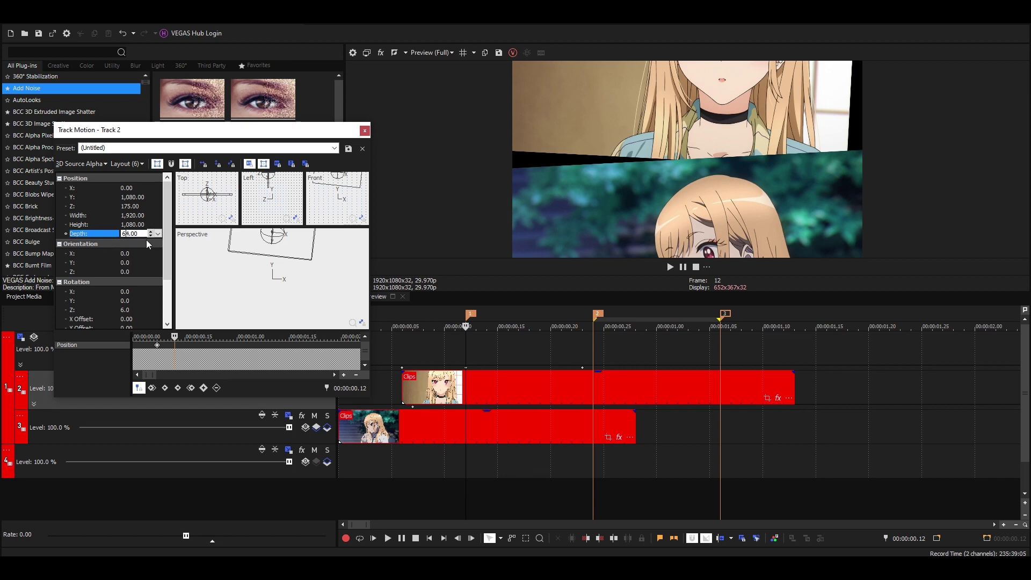
key("Return")
left_click(157, 346)
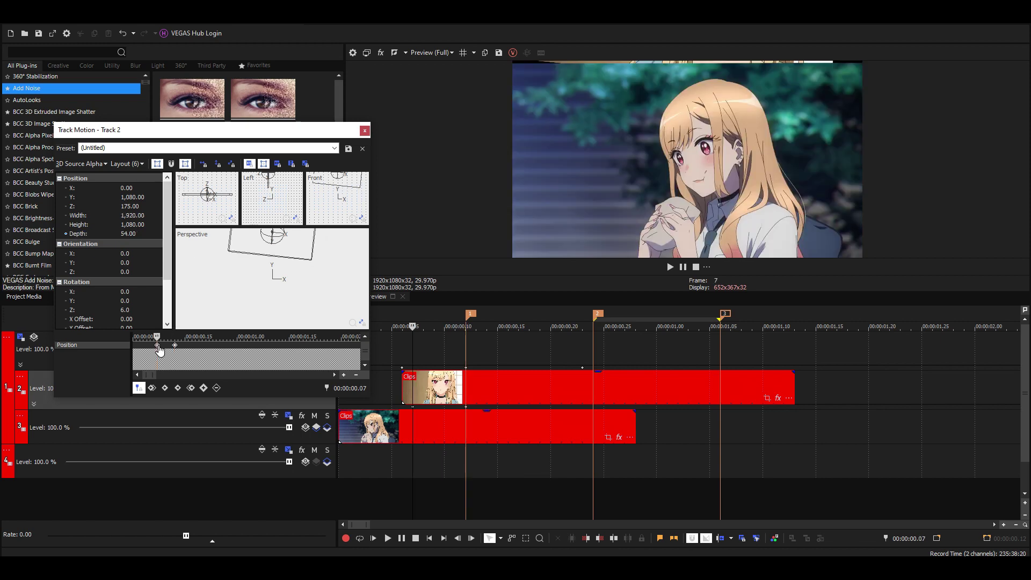
key("Delete")
left_click(175, 345)
Play the transition from frame 6 and step around frame 16 to examine the seam between the clips.
left_click(398, 350)
key("space")
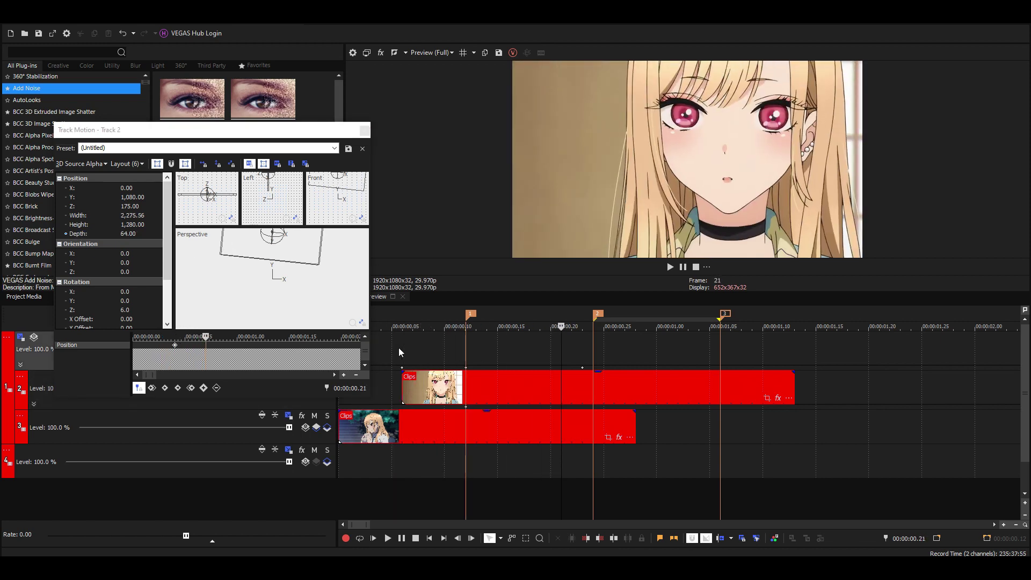
key("space")
key("space")
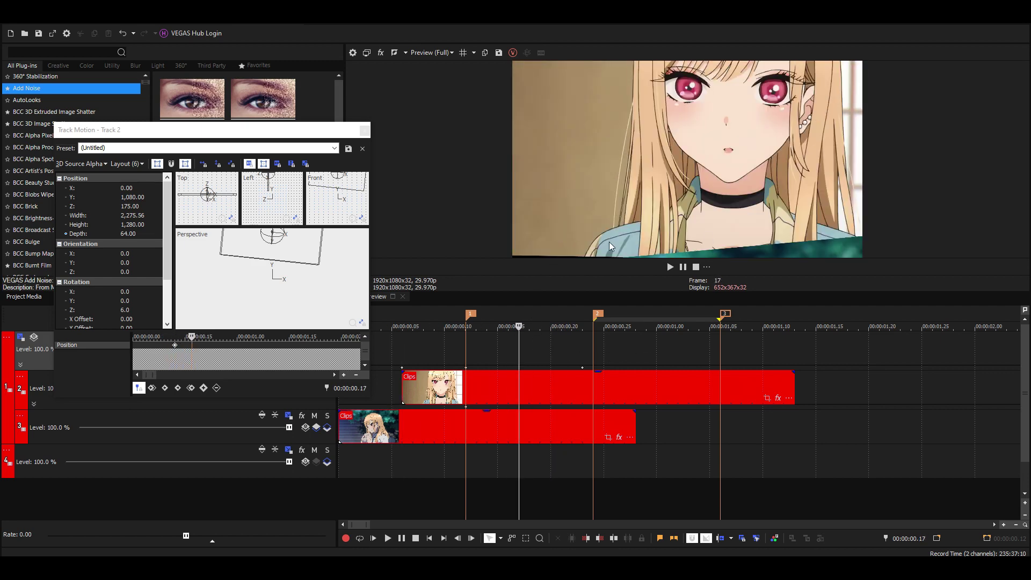
key("Left")
key("Left")
key("Right")
At frame 16 in track 2's track motion, lower the upper clip by setting its Y position to 1,000.
left_click(302, 244)
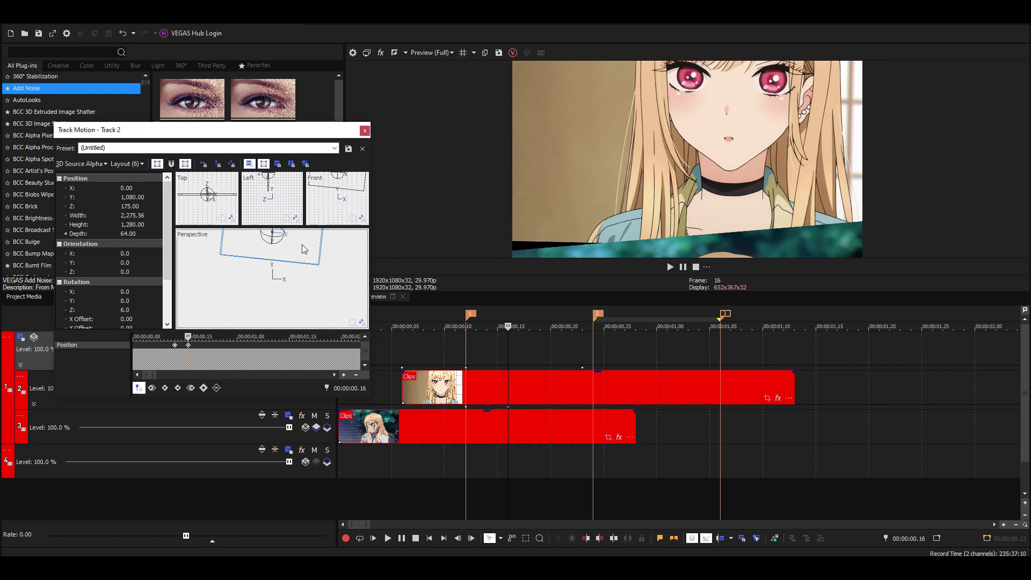
key("Down")
key("Down")
key("Down")
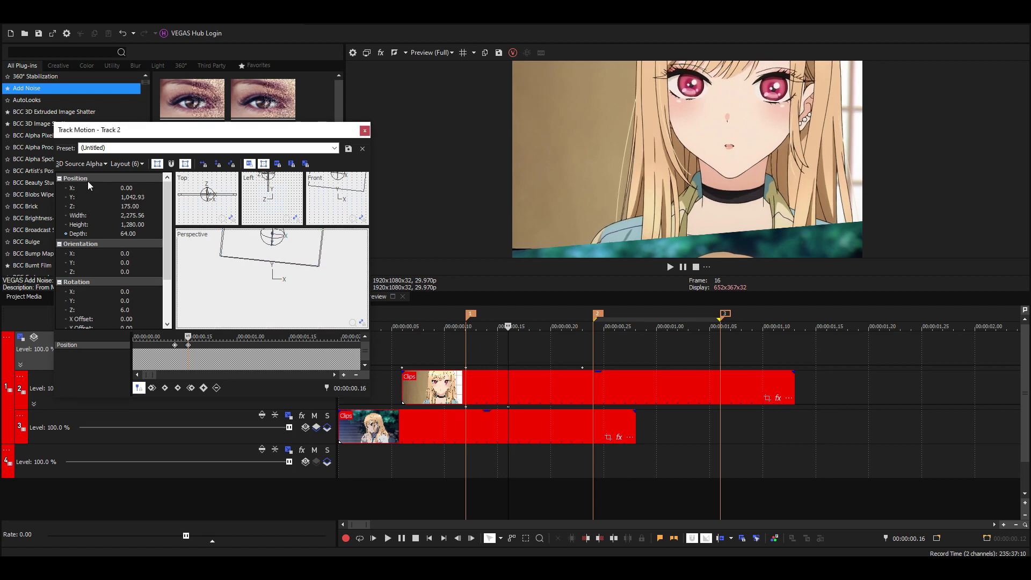
key("Down")
left_click(136, 197)
left_click_drag(131, 197, 425, 207)
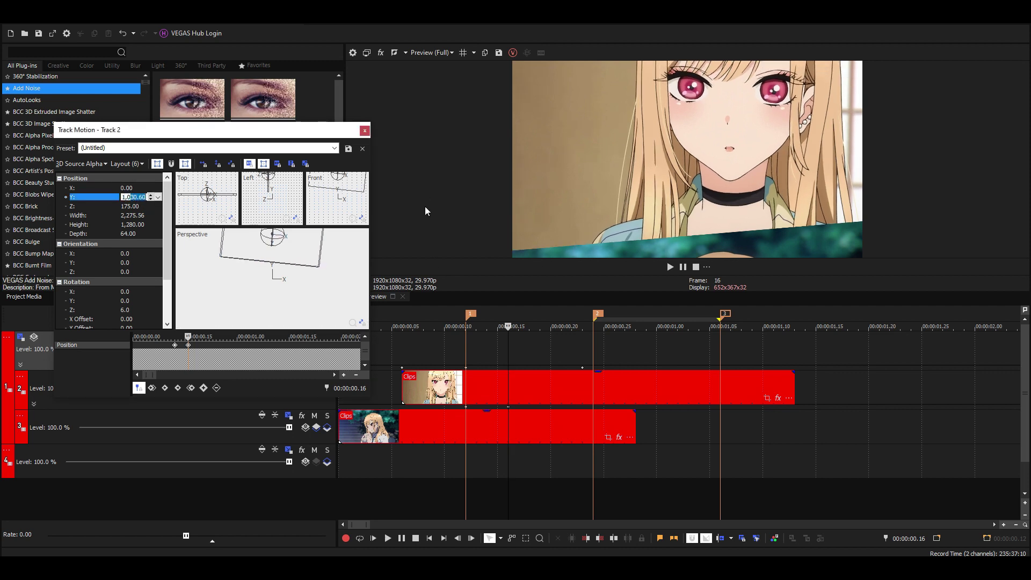
key("Return")
Delete track 2's frame 12 keyframe and play the transition from frame 6.
left_click(175, 348)
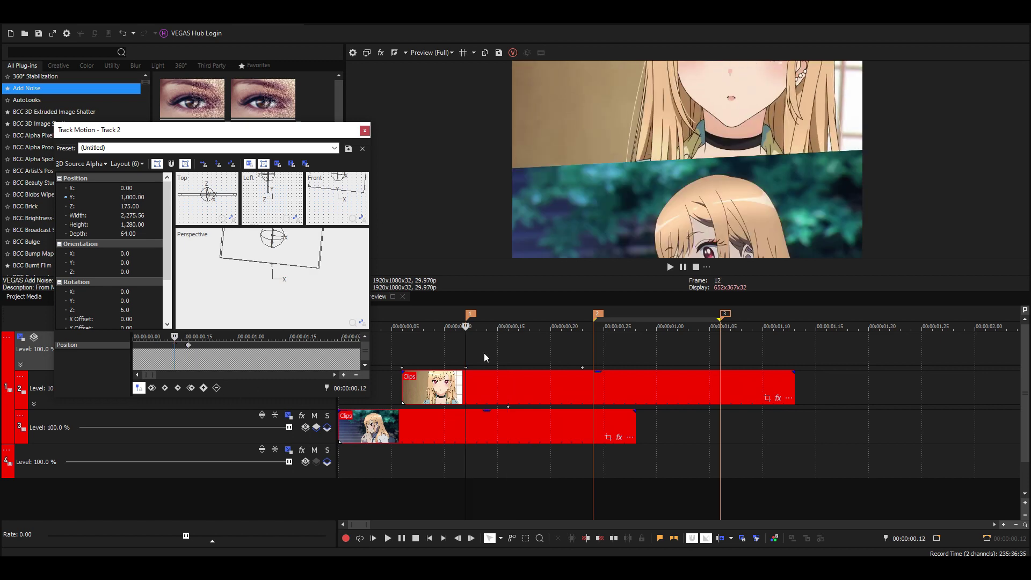
key("space")
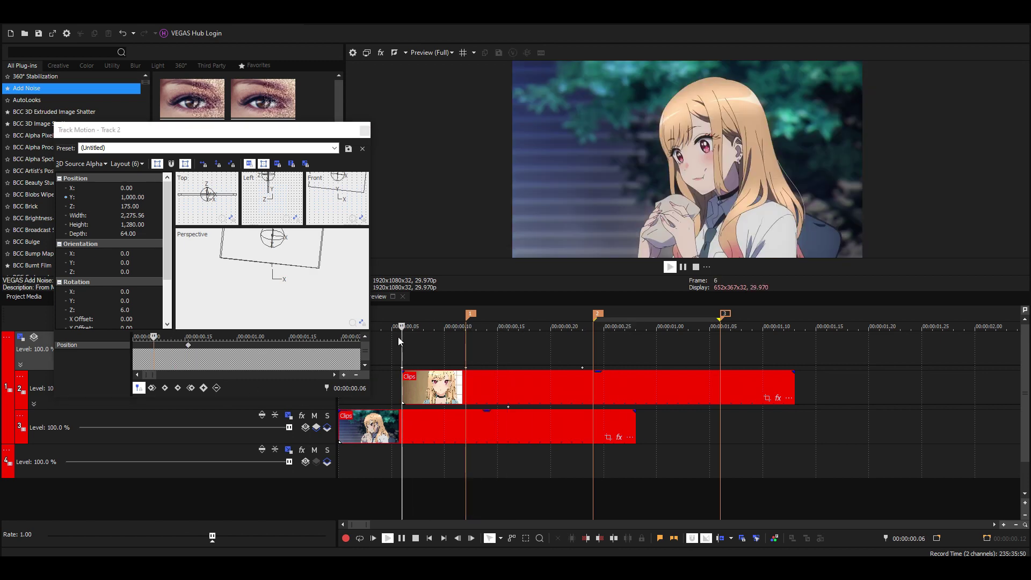
Play the transition from frame 6 to check the timing, and close track 2's motion settings.
key("space")
key("space")
key("space")
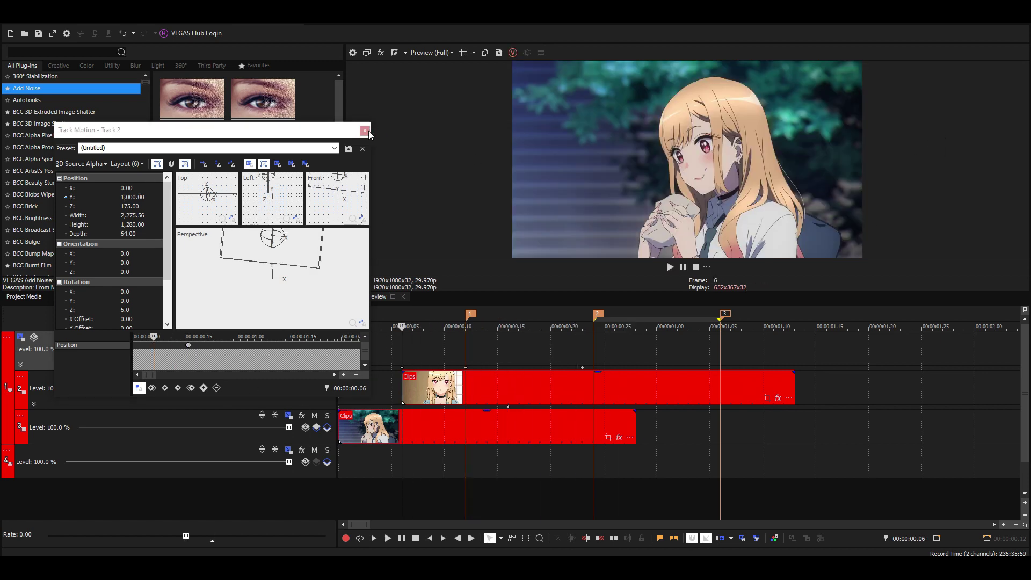
left_click(365, 131)
Duplicate track 2, which holds the upper clip, to make a layer for the third clip.
left_click(460, 346)
scroll(475, 349, "down", 3)
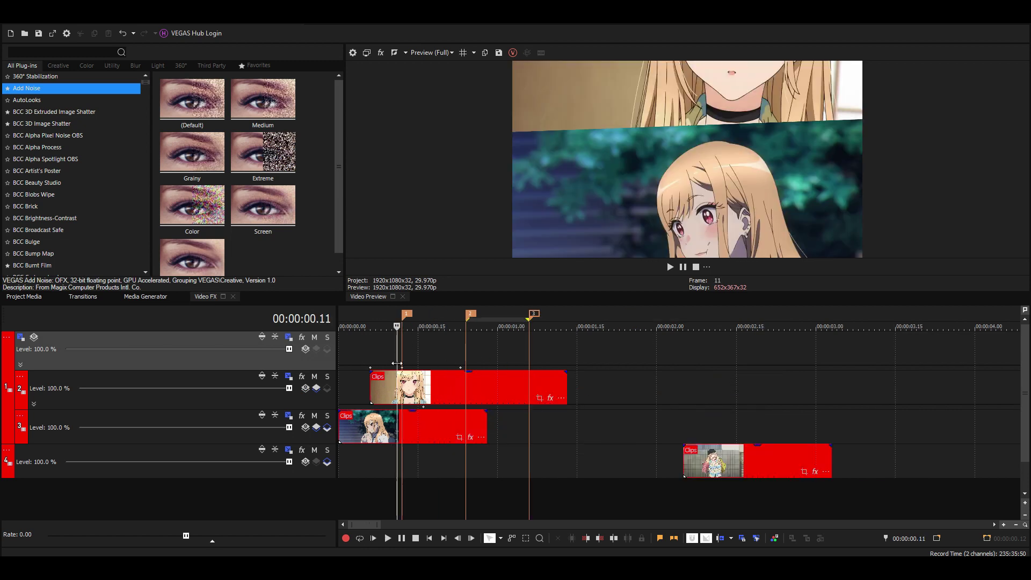
right_click(52, 388)
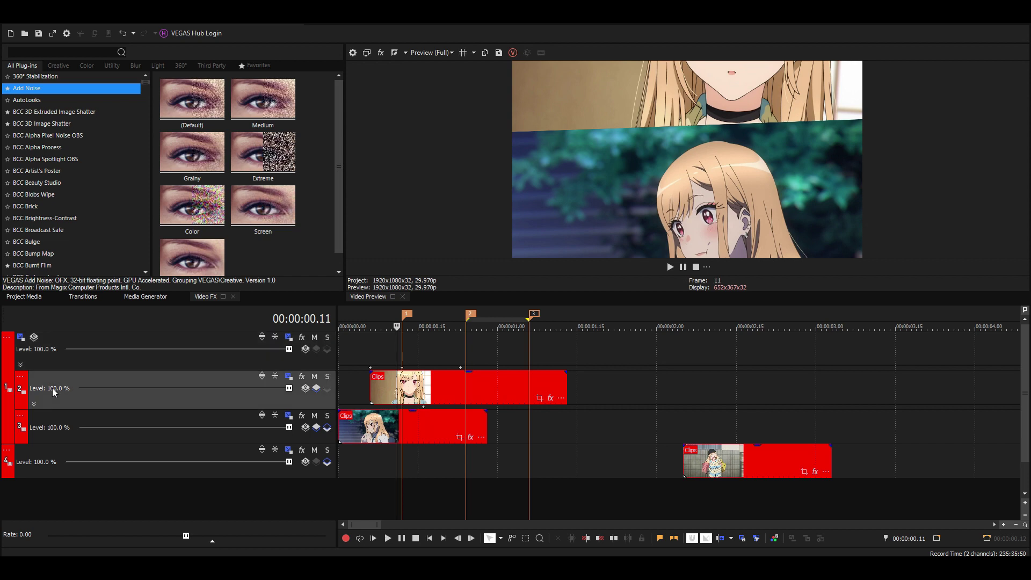
left_click(41, 389)
right_click(69, 390)
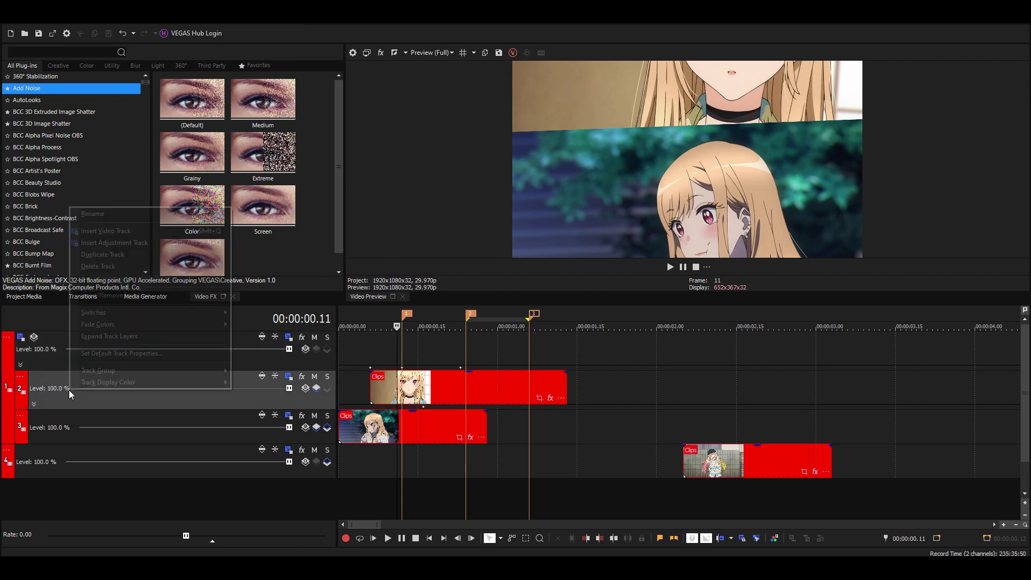
left_click(151, 256)
Delete the copied clip from the duplicate track and move the third clip onto it, starting at frame 18.
left_click(429, 392)
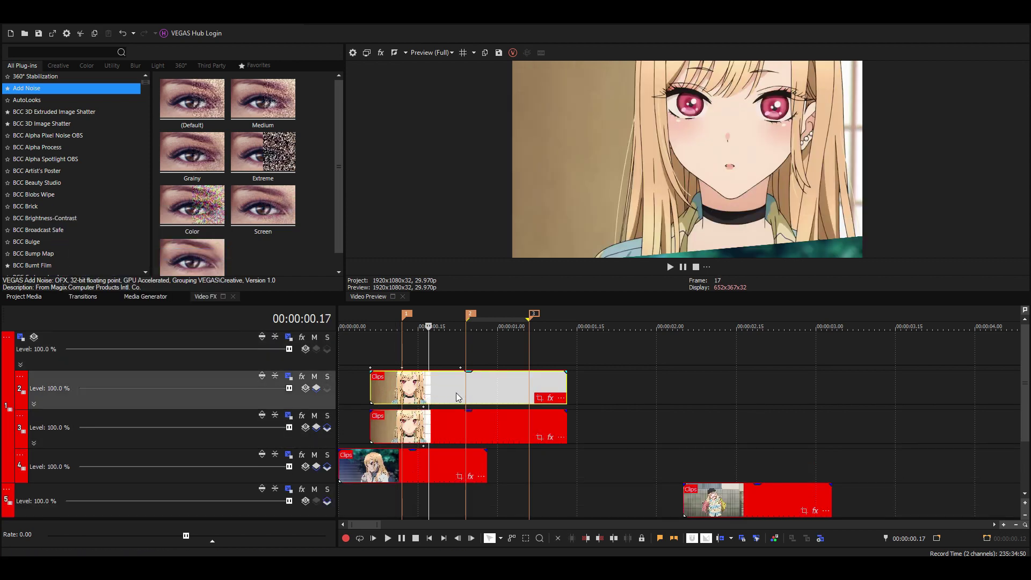
key("Delete")
left_click_drag(731, 507, 478, 389)
left_click(434, 395)
scroll(434, 395, "up", 2)
key("Left")
key("Right")
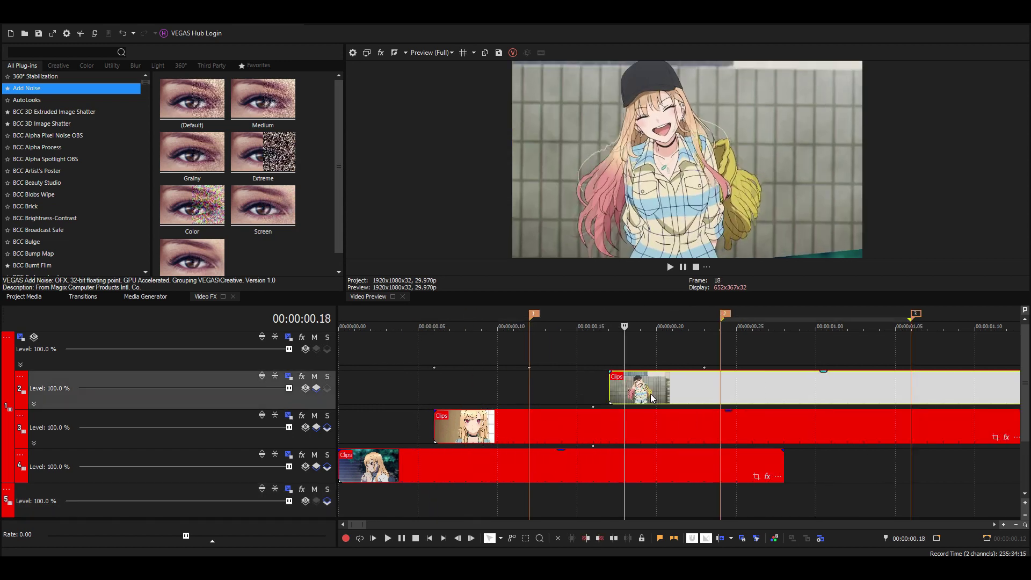
left_click_drag(647, 397, 662, 396)
scroll(623, 360, "down", 3)
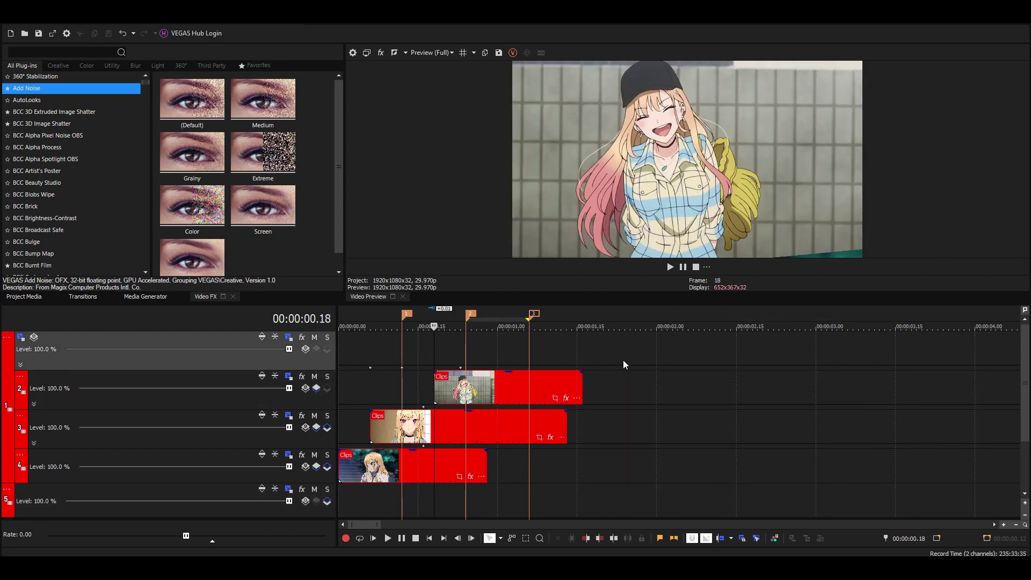
Move track 2's motion keyframe to frame 18, aligned with the start of the third clip.
key("Left")
key("Right")
key("Left")
left_click(470, 313)
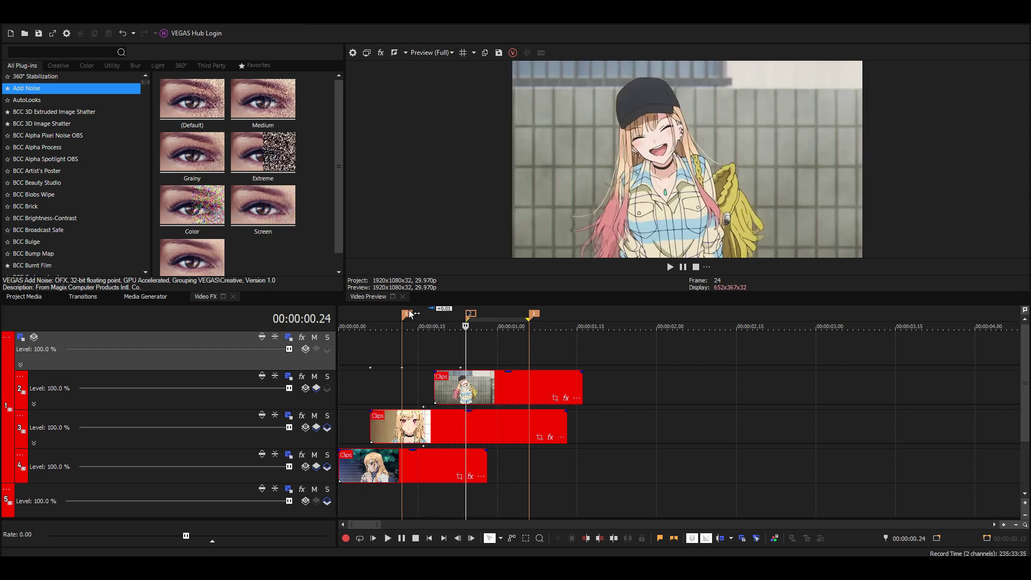
left_click(407, 313)
left_click_drag(445, 327, 434, 327)
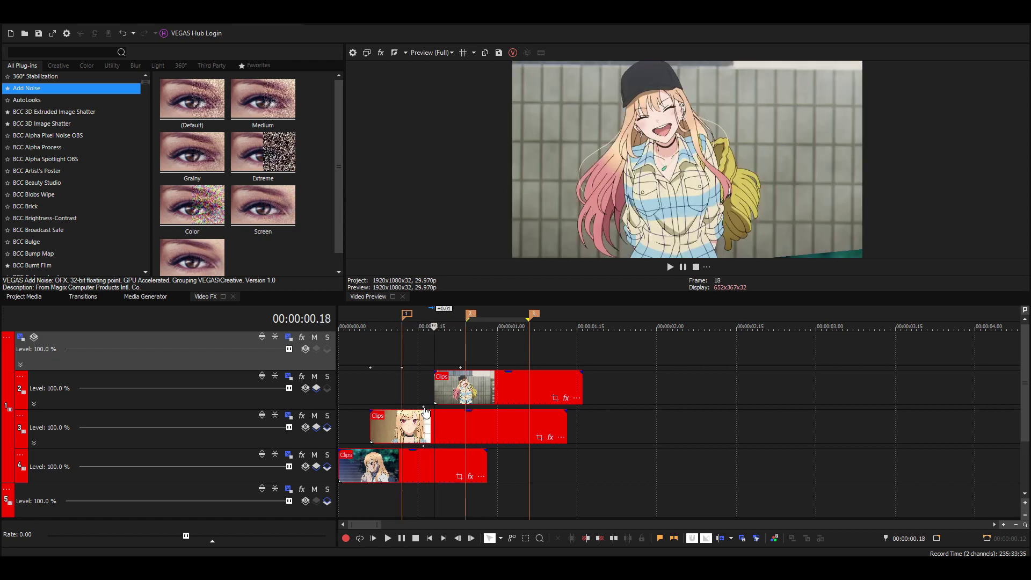
left_click_drag(423, 407, 435, 407)
In track 2's track motion at frame 18, set the Y position to 2,000.
double_click(434, 407)
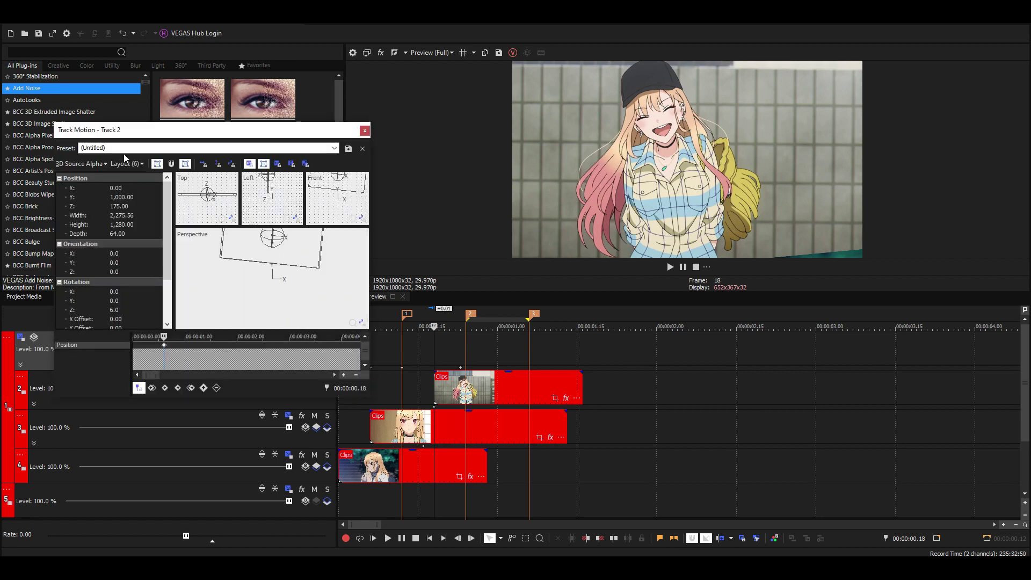
left_click(131, 198)
type("2")
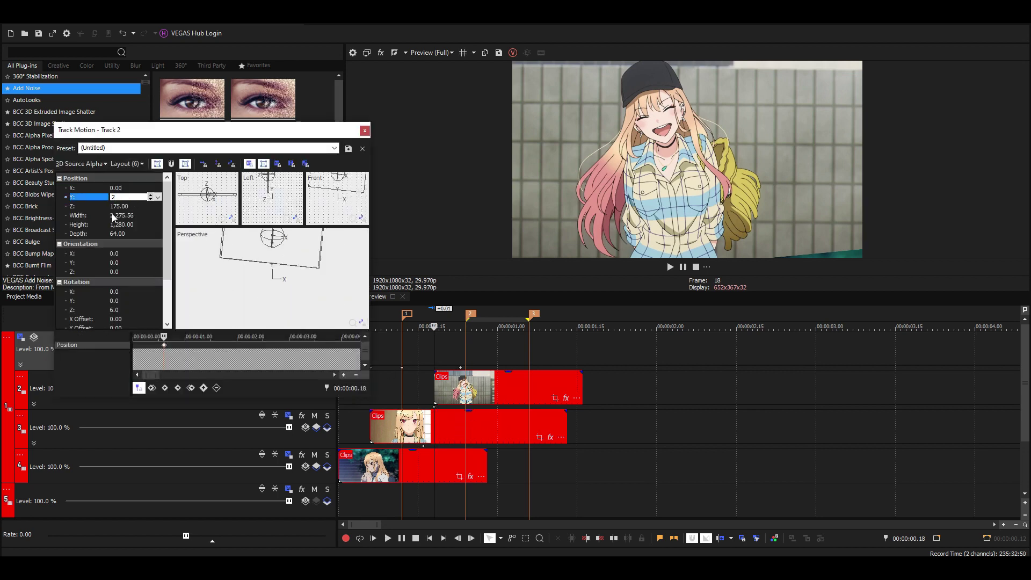
type(",000")
key("Return")
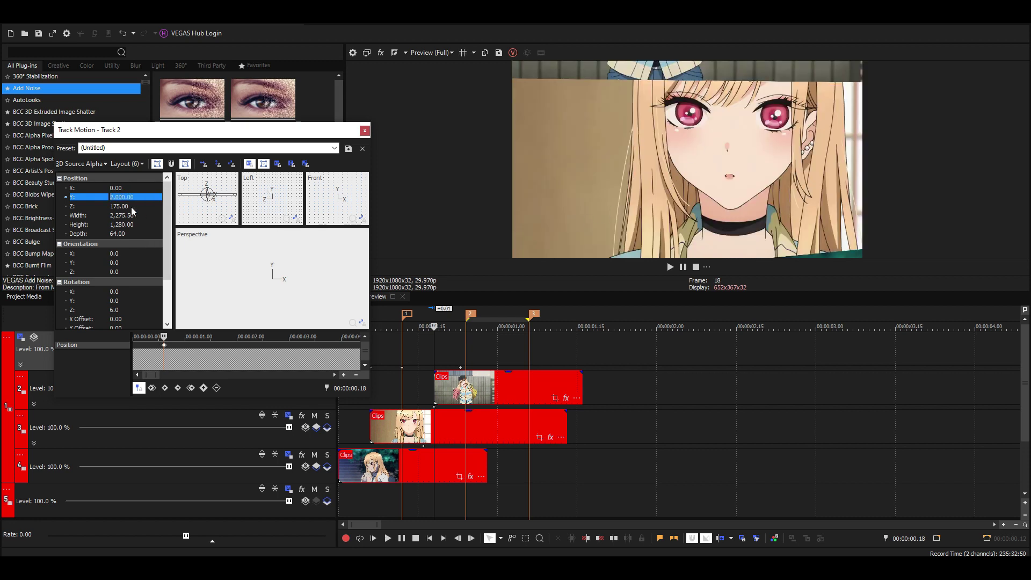
Set track 2's Z position to 350 at the frame 18 keyframe.
left_click(131, 207)
type("3")
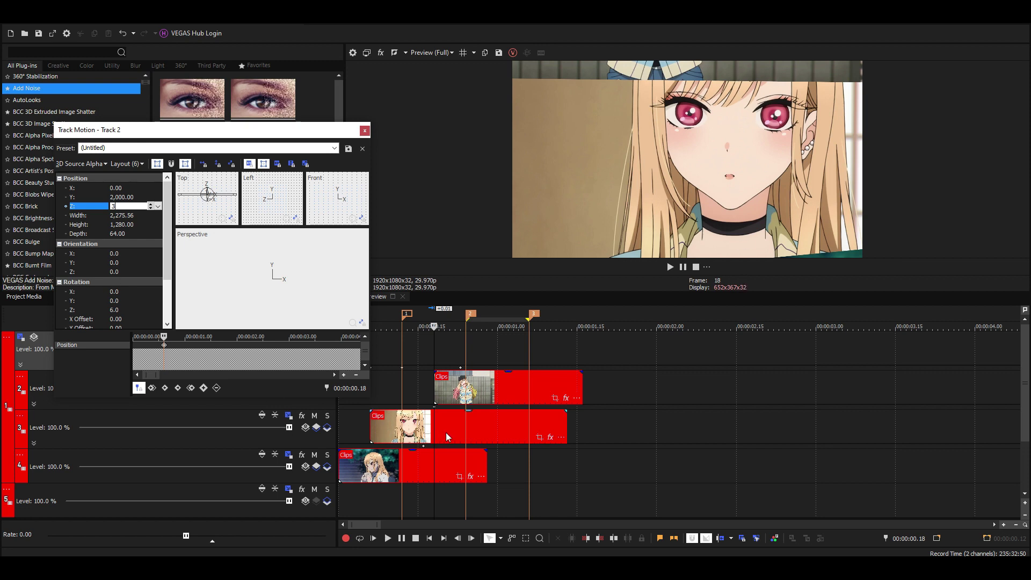
type("0")
key("BackSpace")
type("50")
key("Return")
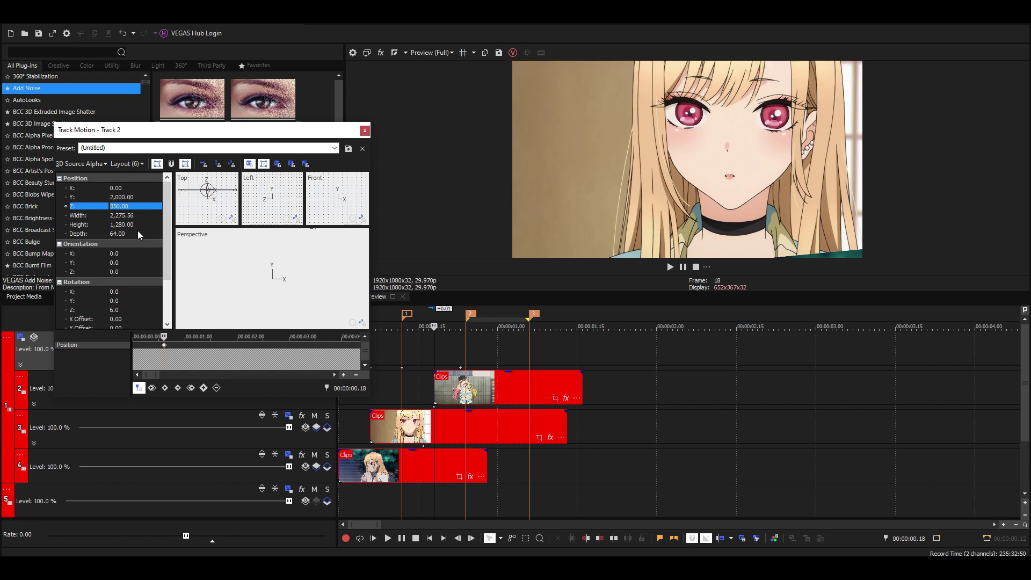
Set track 2's Z rotation to 0 at frame 18 and close its track motion settings.
double_click(131, 310)
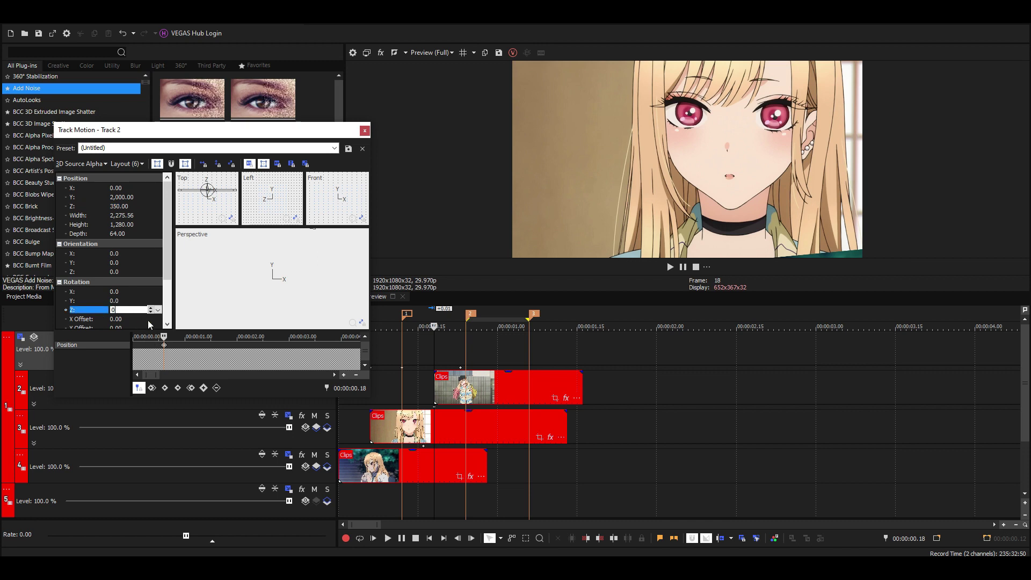
key("Return")
scroll(146, 357, "down", 3)
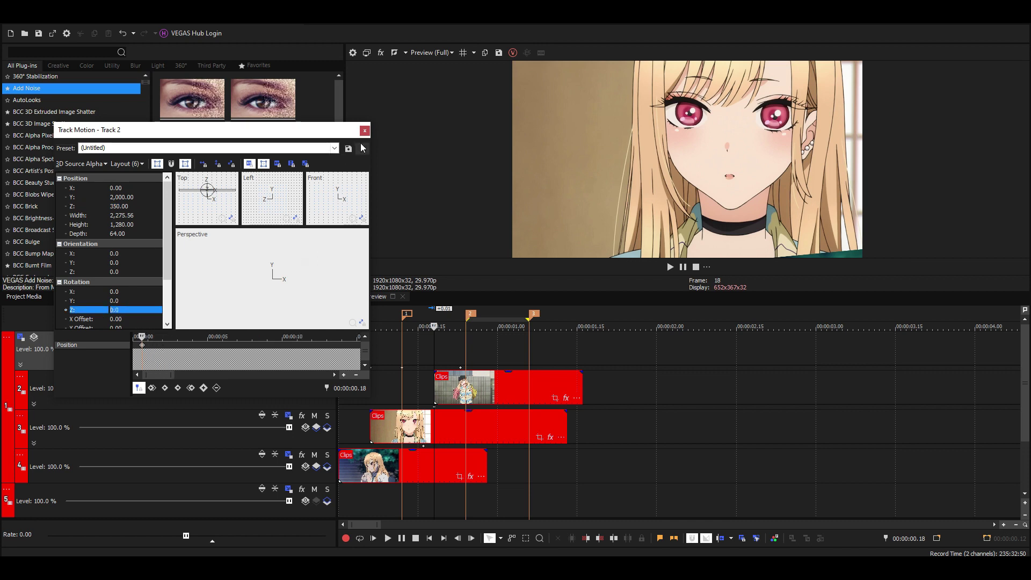
left_click(364, 130)
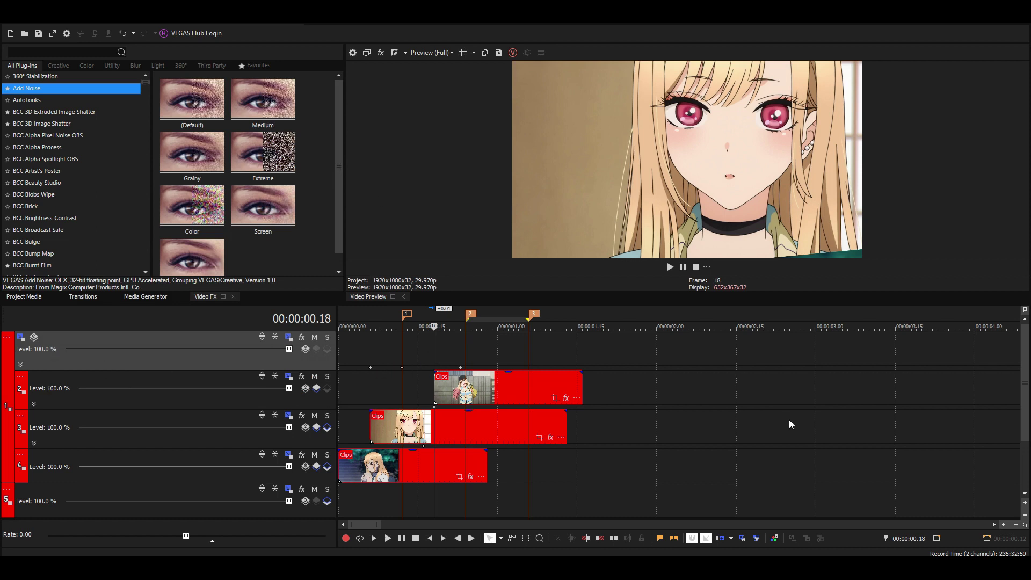
Duplicate the parent track and make tracks 2 to 5 compositing children of the duplicate.
right_click(49, 343)
left_click(103, 388)
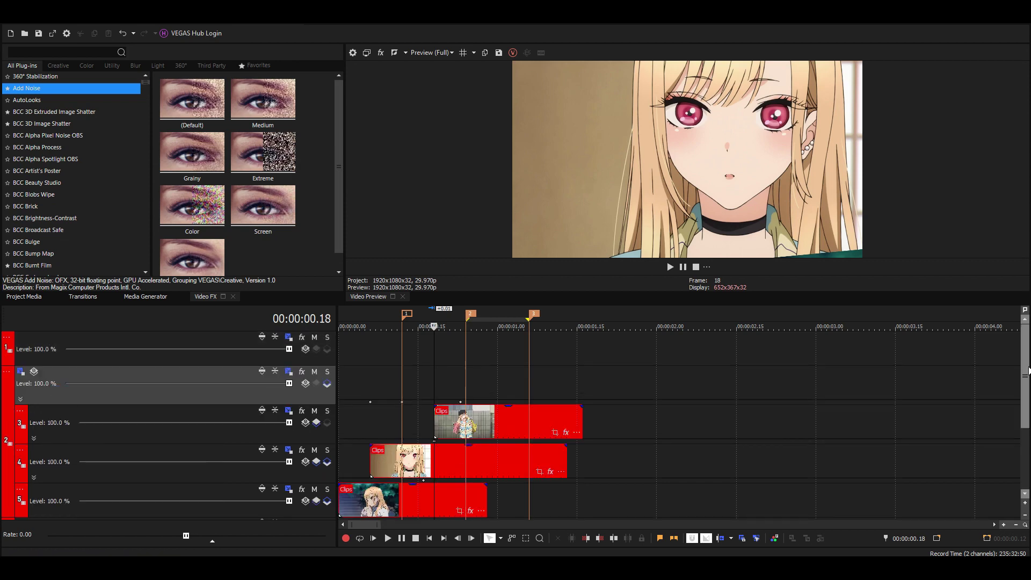
scroll(973, 394, "down", 1)
left_click(15, 470)
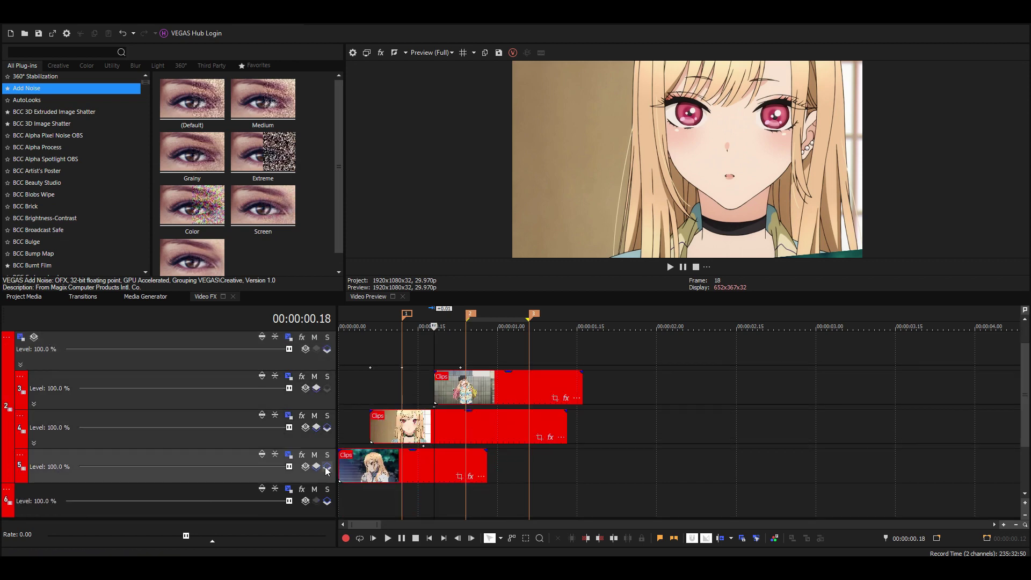
left_click(327, 471)
left_click(472, 351)
left_click_drag(1026, 392, 1027, 372)
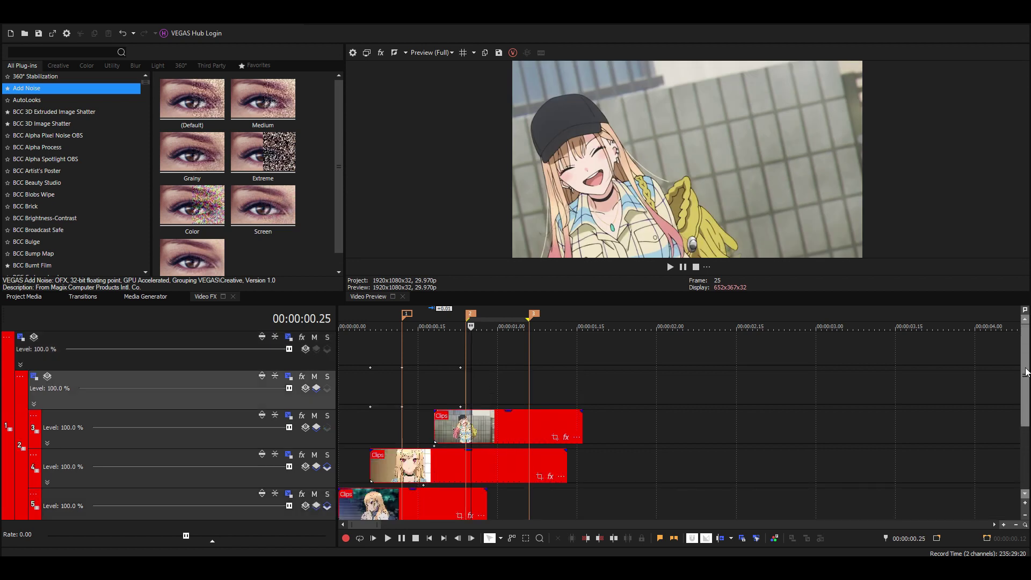
Shift the three parent motion keyframes on track 1 to frames 18, 24 and 35 for the second transition.
left_click(480, 349)
left_click(466, 351)
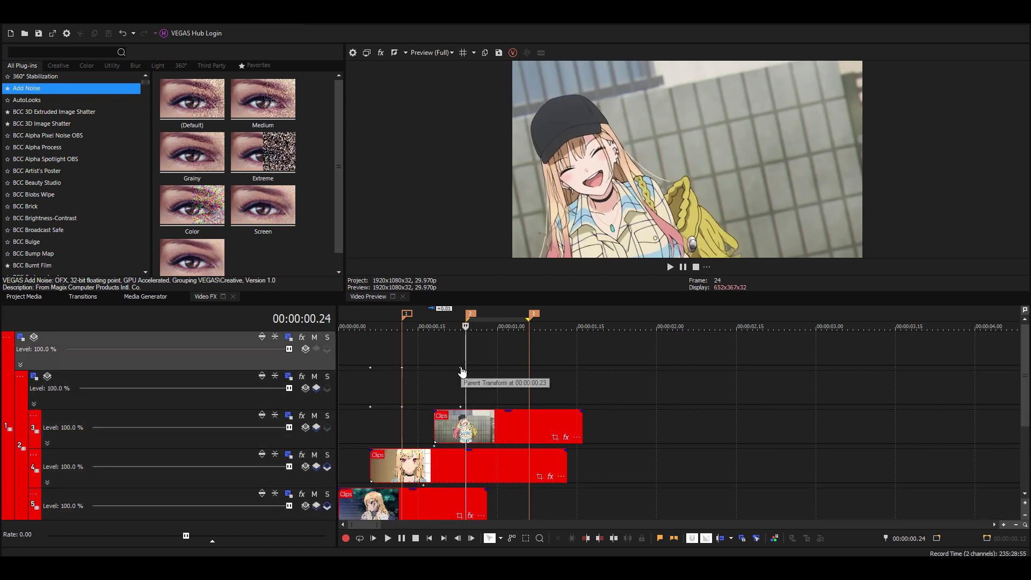
left_click_drag(461, 368, 525, 369)
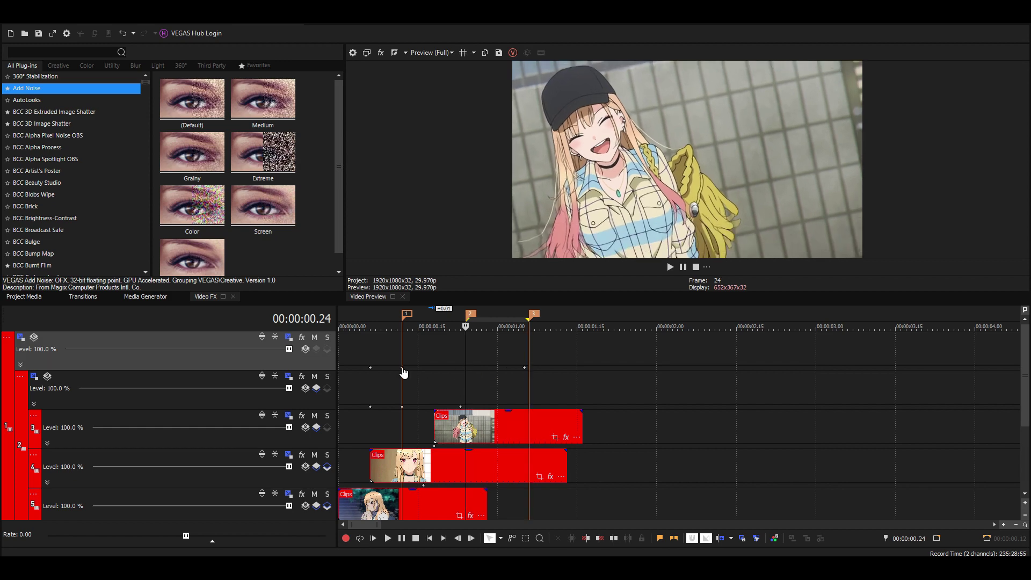
left_click_drag(402, 368, 466, 370)
left_click_drag(370, 368, 434, 373)
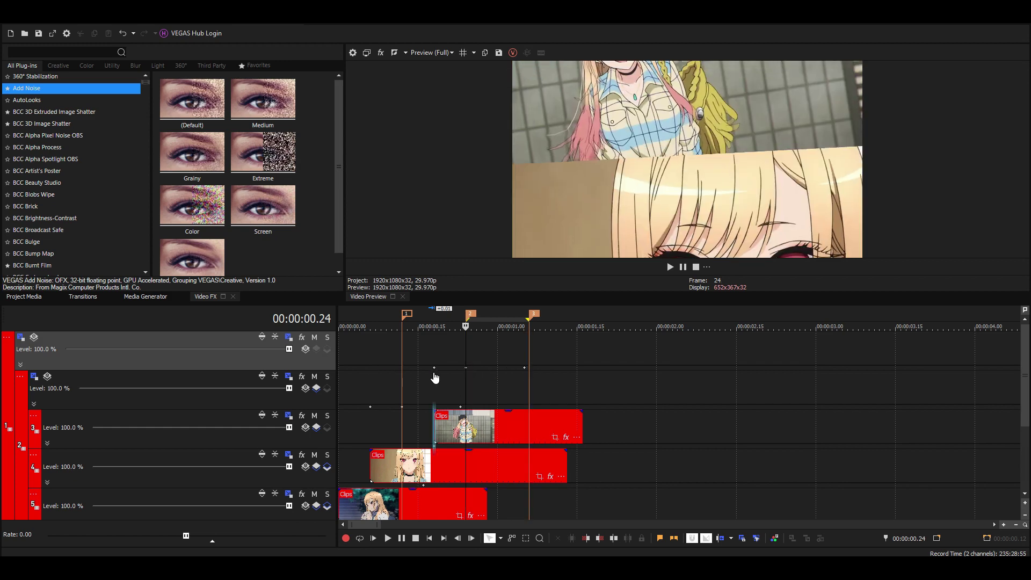
Play the second transition from about frame 15 to check the shifted parent motion.
left_click(433, 353)
left_click(417, 346)
key("space")
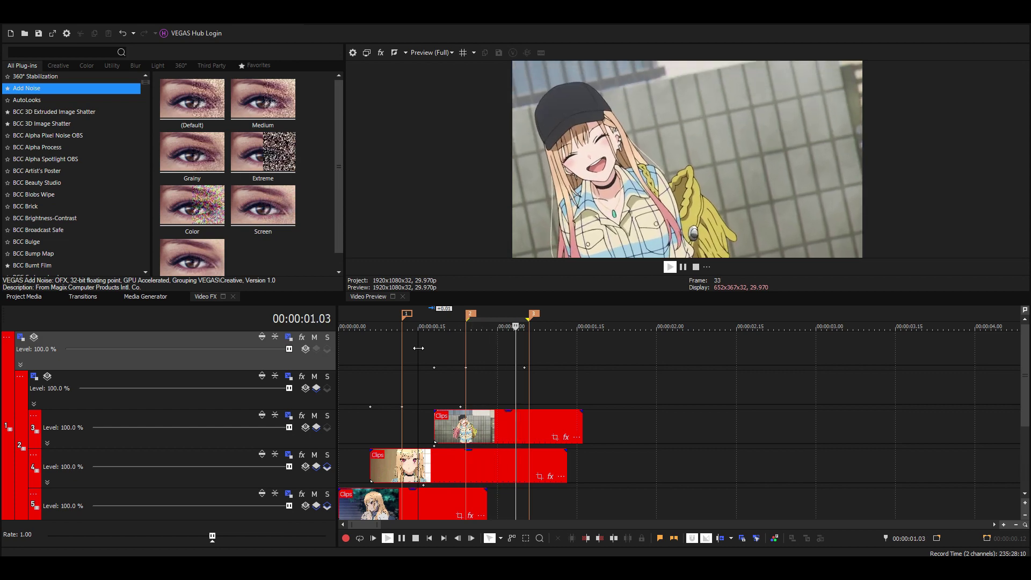
key("space")
In track 1's parent motion, set the Z rotation of the frame 24 keyframe to 3.
left_click(466, 356)
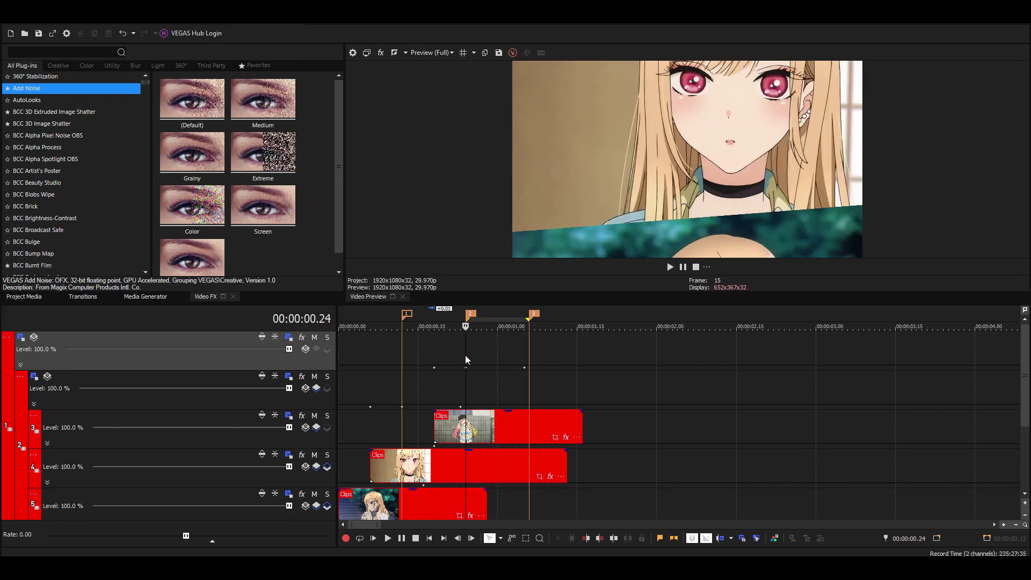
scroll(466, 357, "up", 3)
double_click(673, 368)
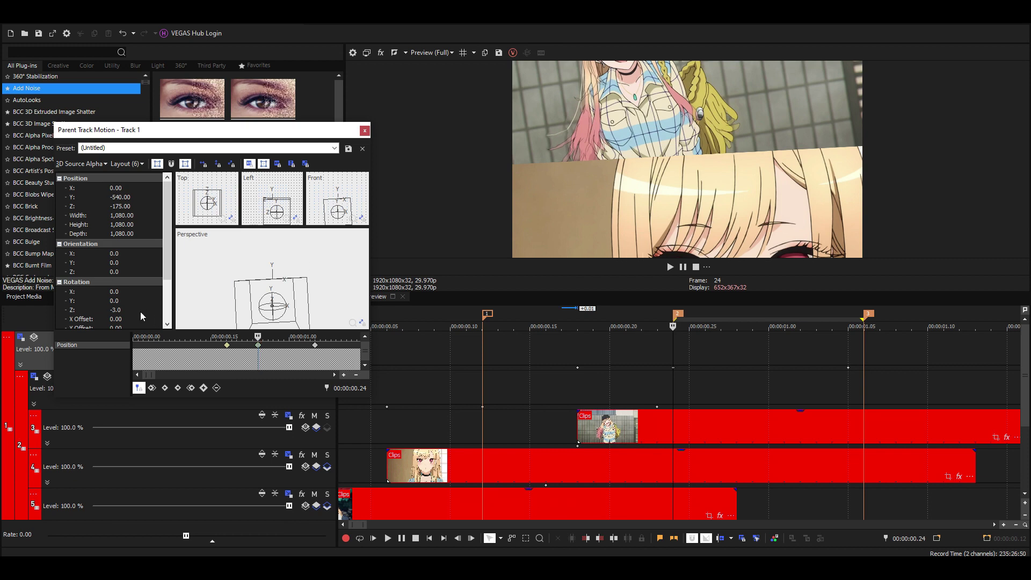
left_click(114, 310)
key("Delete")
key("Return")
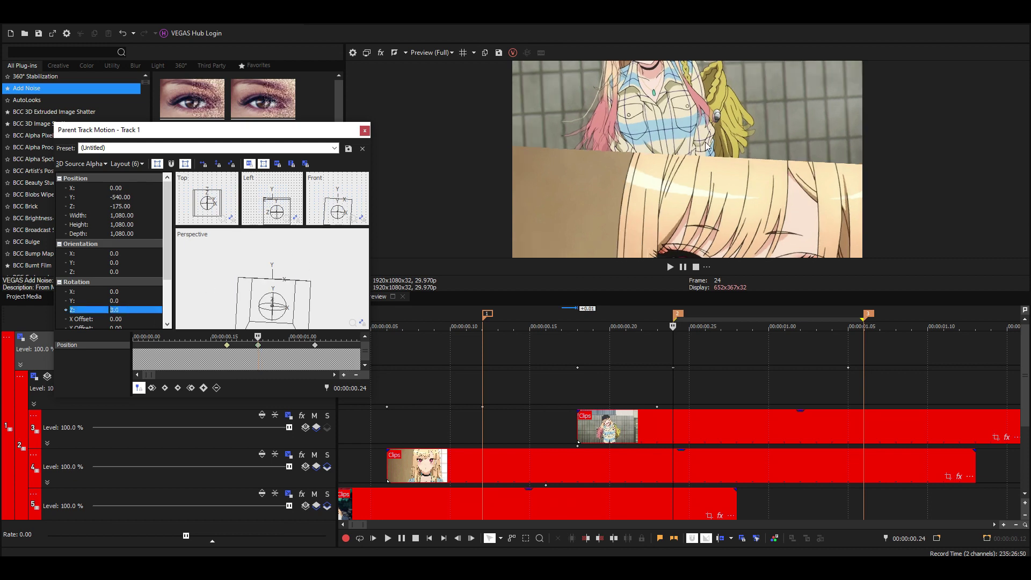
Set the Z rotation of track 1's frame 35 parent motion keyframe to 6 and close the settings.
left_click(316, 346)
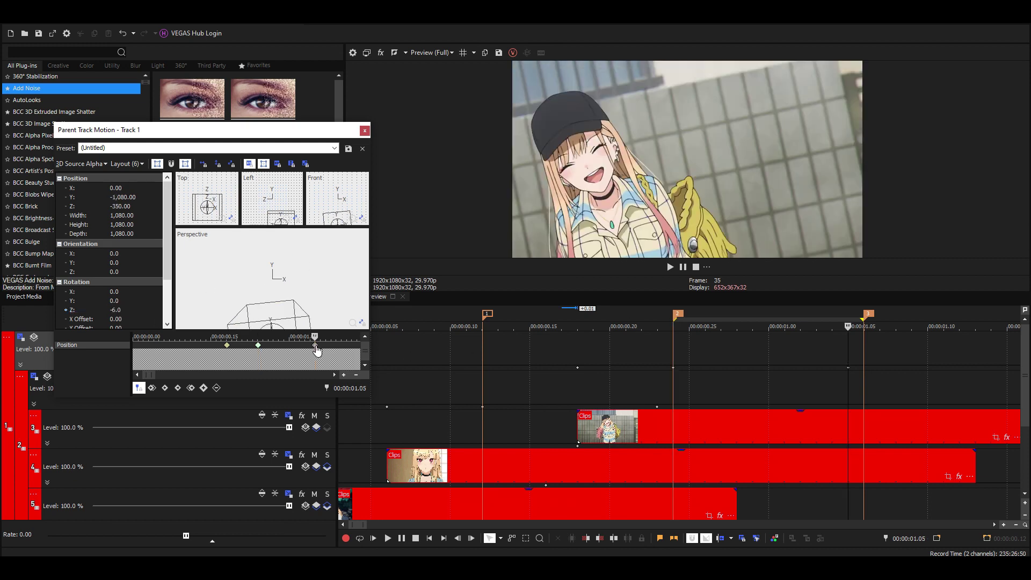
left_click(116, 314)
key("Delete")
key("Return")
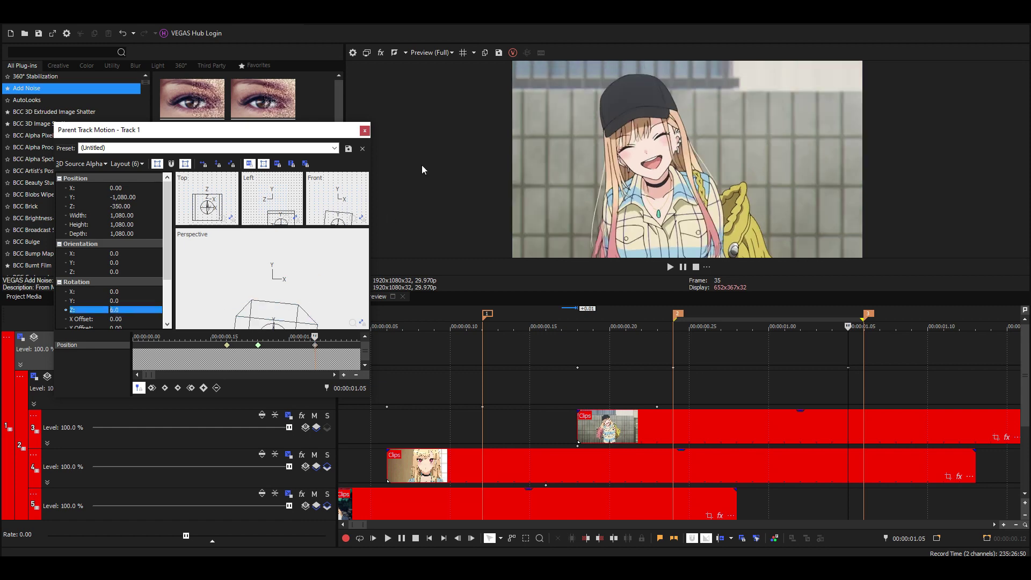
left_click(365, 132)
Play the sequence repeatedly from the opening frames to examine how both transitions flow between the three clips.
left_click(419, 366)
left_click(367, 375)
key("space")
scroll(560, 380, "down", 2)
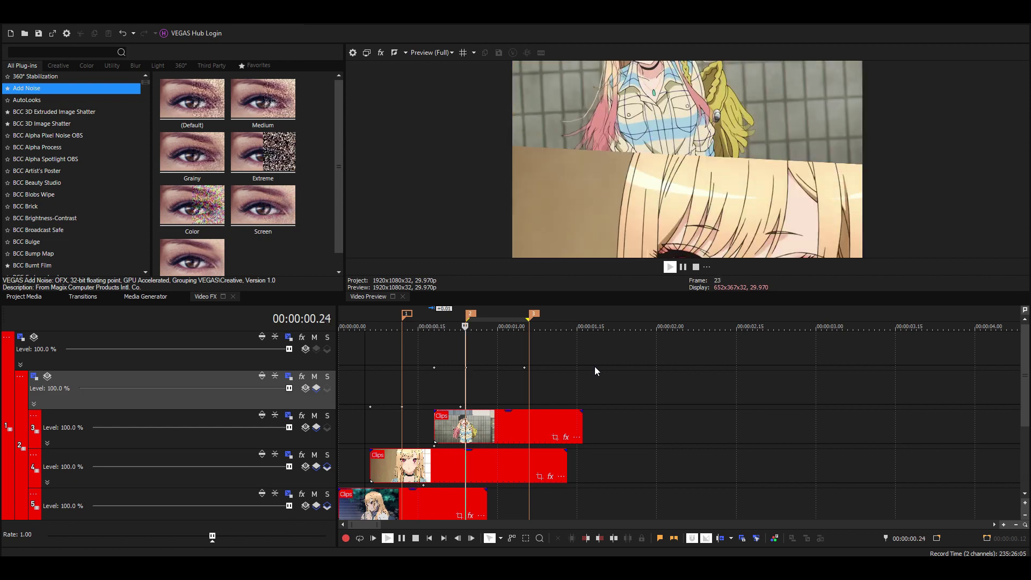
key("space")
left_click(350, 361)
key("space")
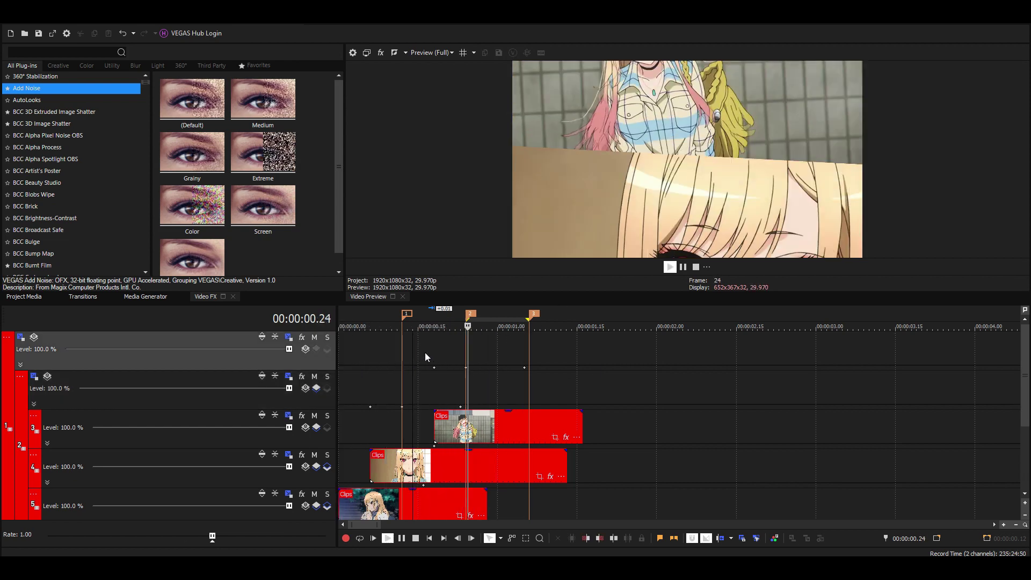
key("space")
left_click(370, 370)
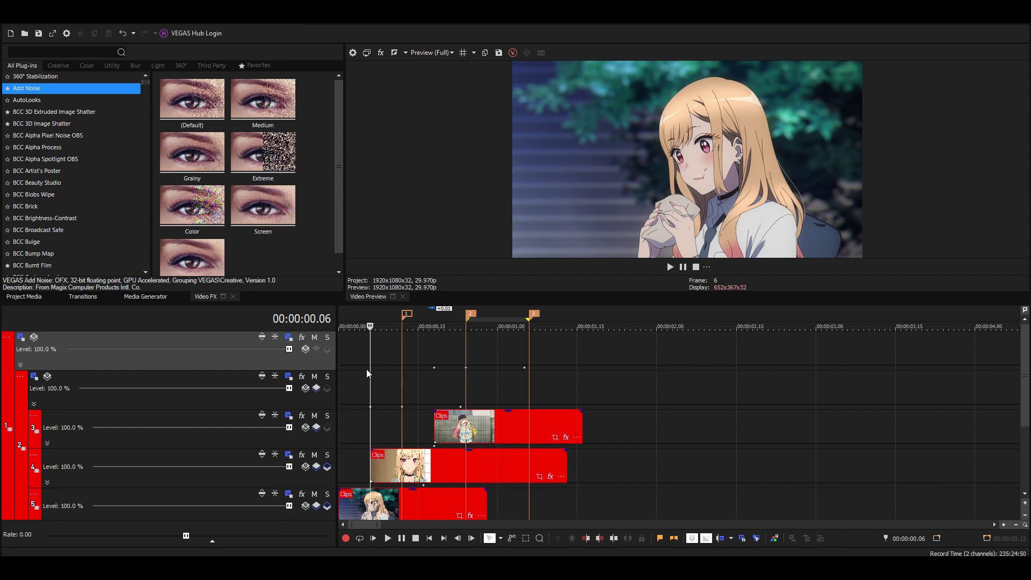
left_click(350, 365)
key("space")
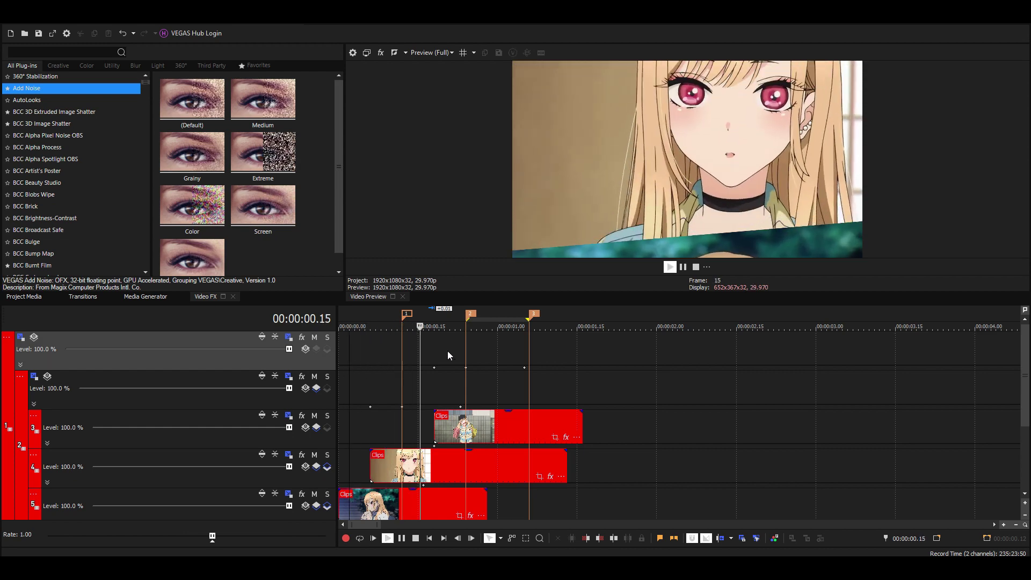
key("space")
left_click(366, 355)
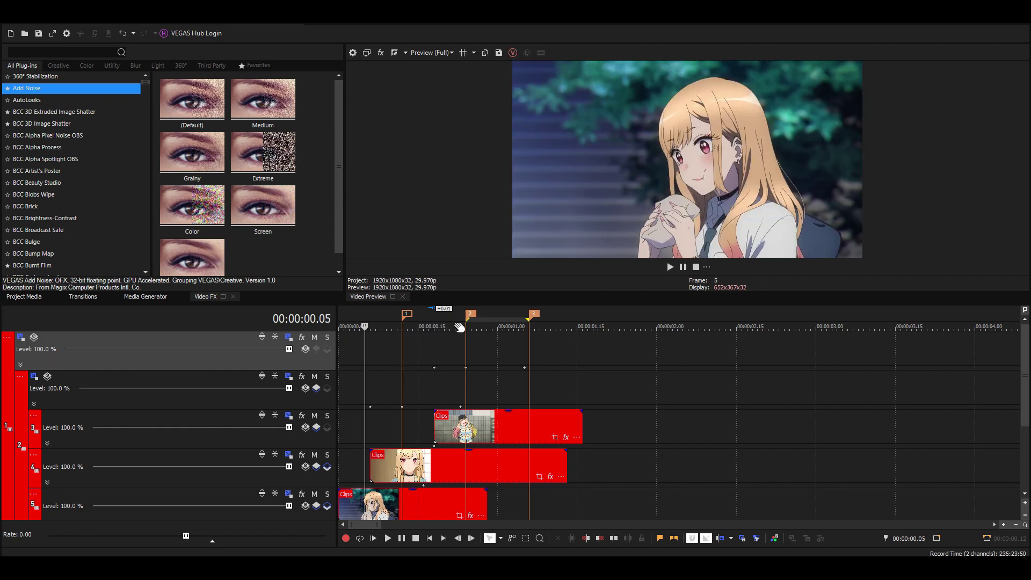
left_click(370, 359)
key("space")
key("space")
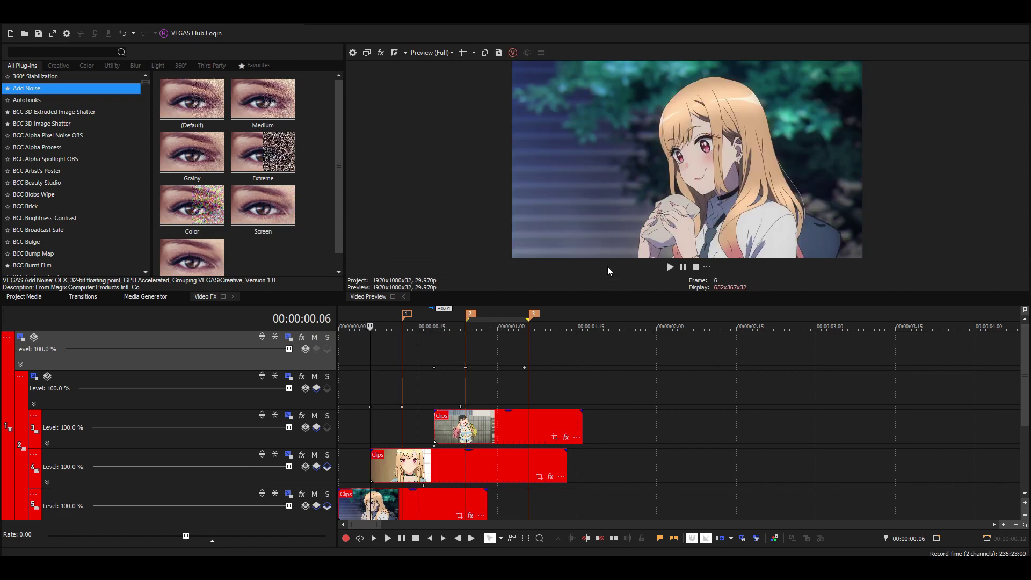